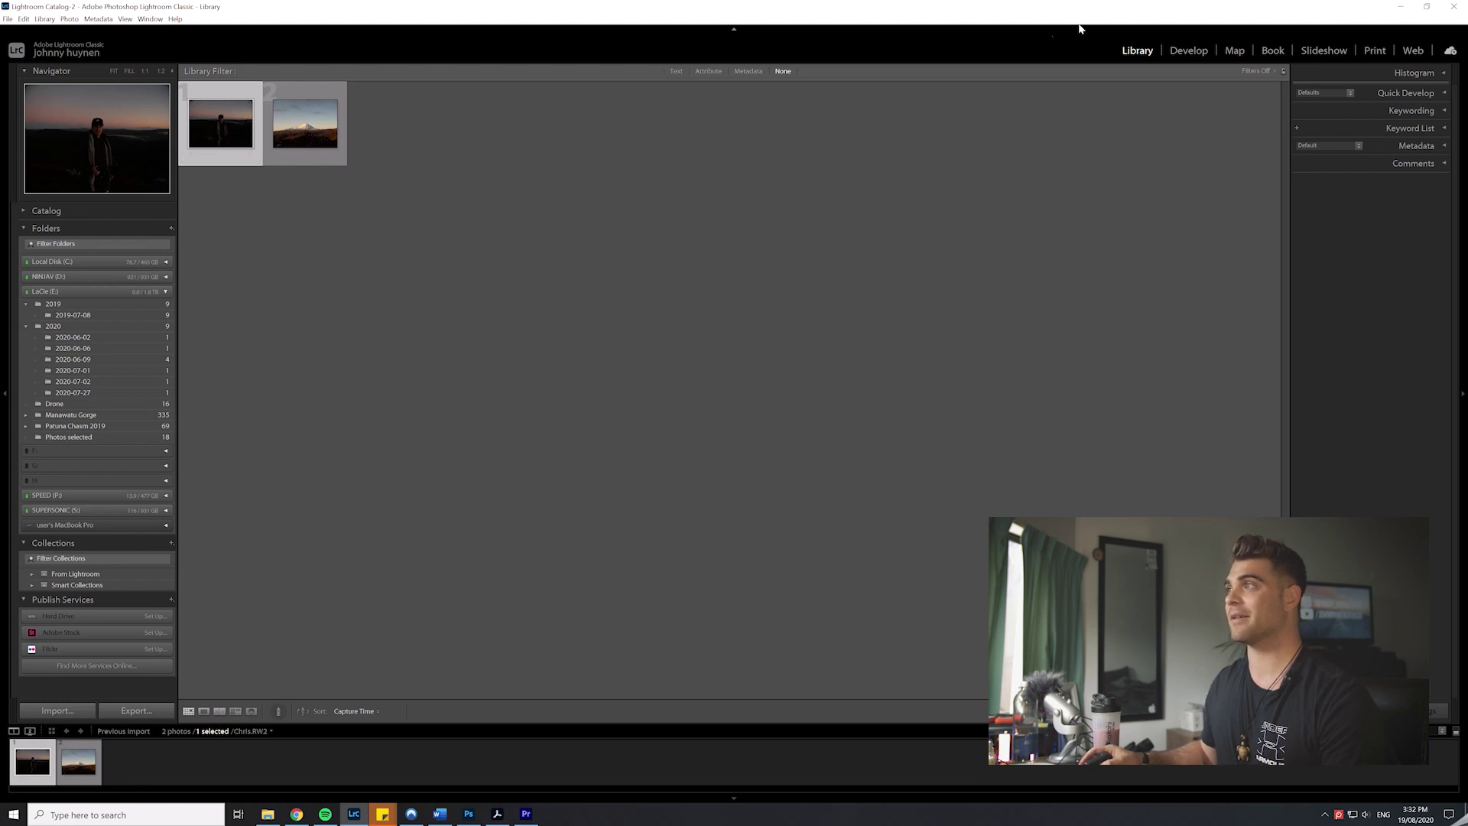
Step: Switch to the dusk portrait and apply the Creative 'Warm Contrast' preset
{"action": "left_click", "coordinate": [1187, 51]}
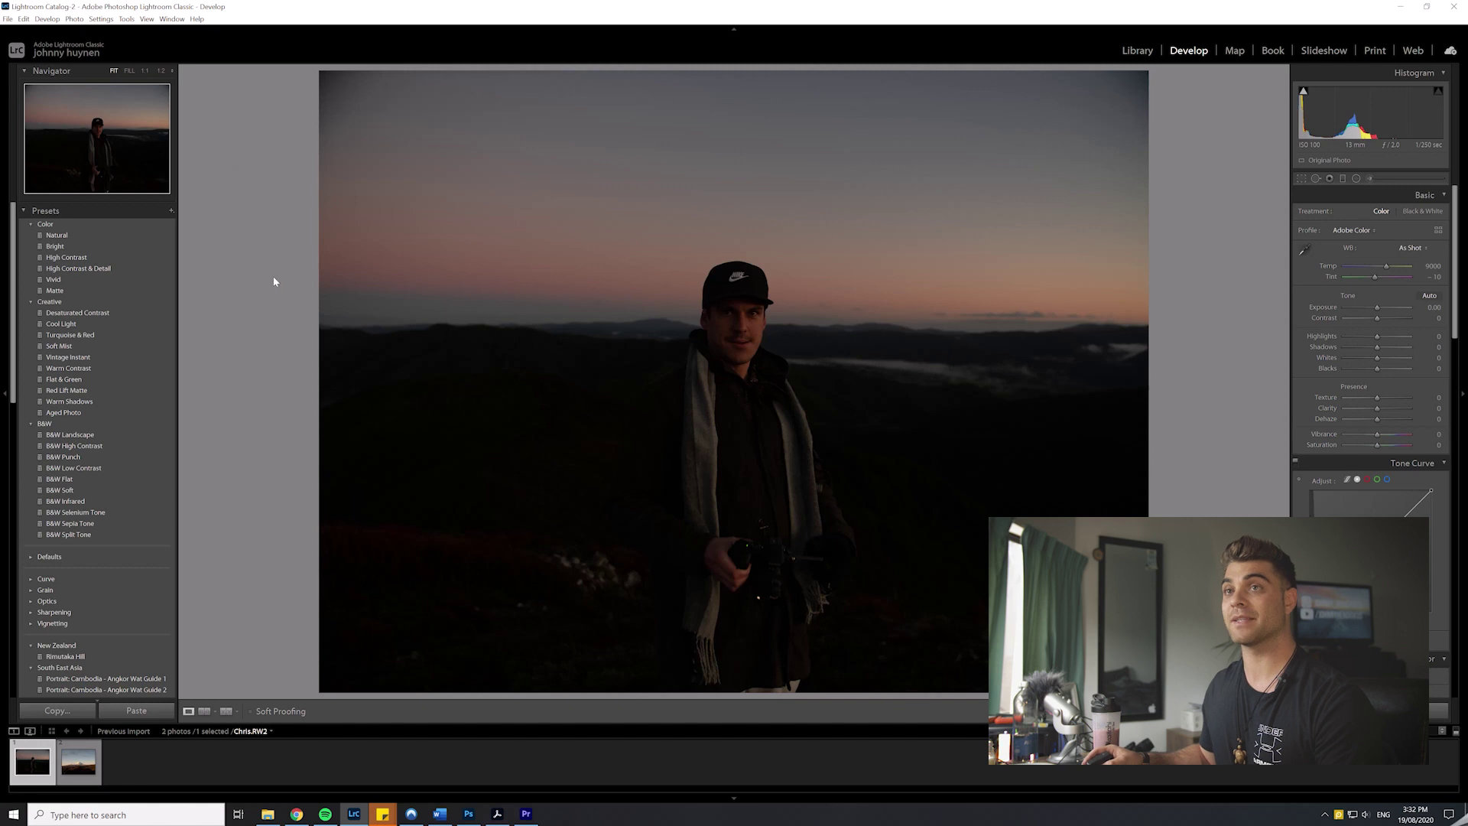
{"action": "left_click", "coordinate": [75, 370]}
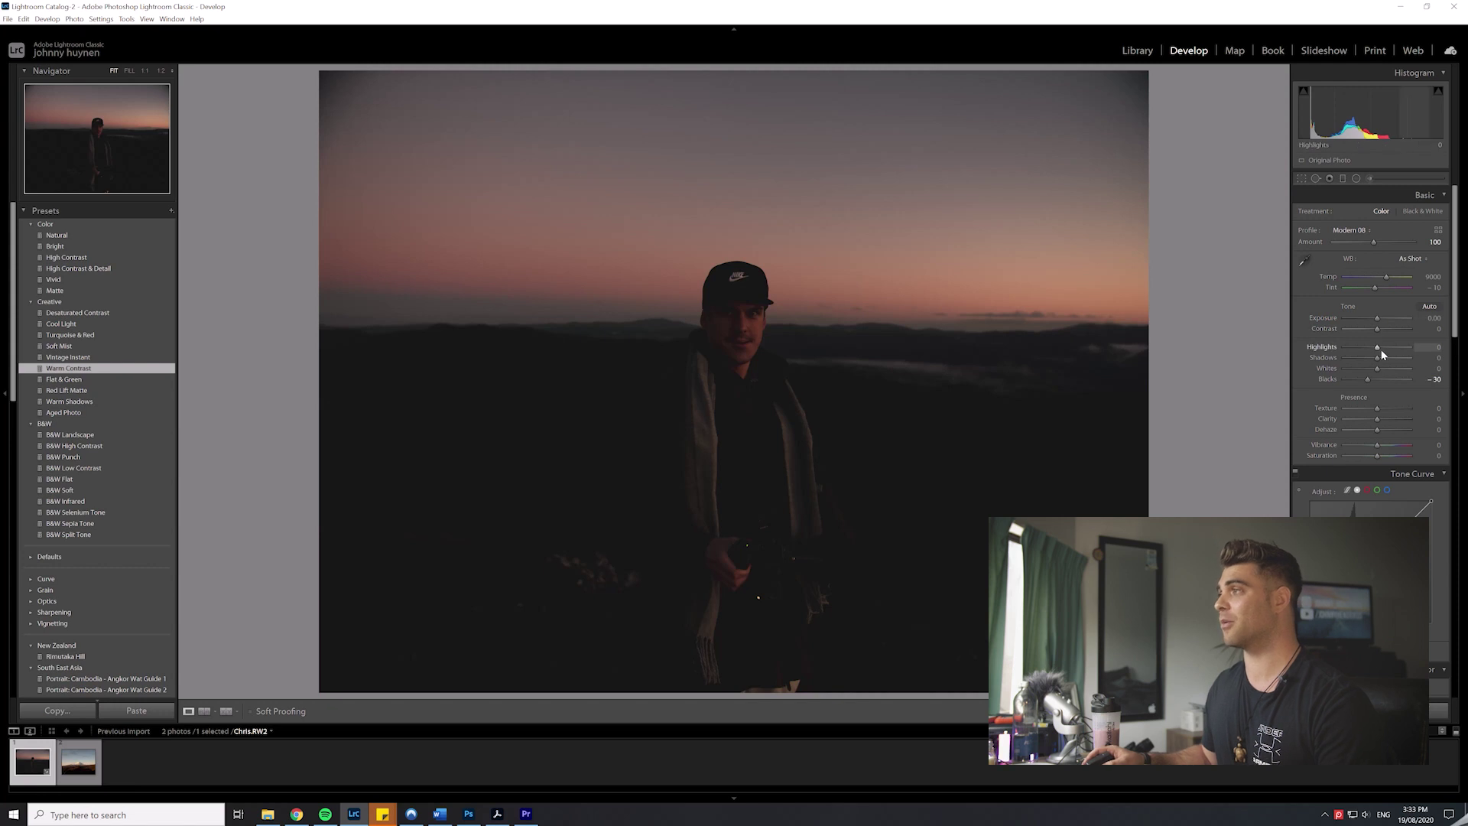
Step: Set the portrait to +1.31 exposure, +54 shadows and −30 highlights, with more clarity
{"action": "left_click_drag", "start_coordinate": [1377, 322], "coordinate": [1394, 357]}
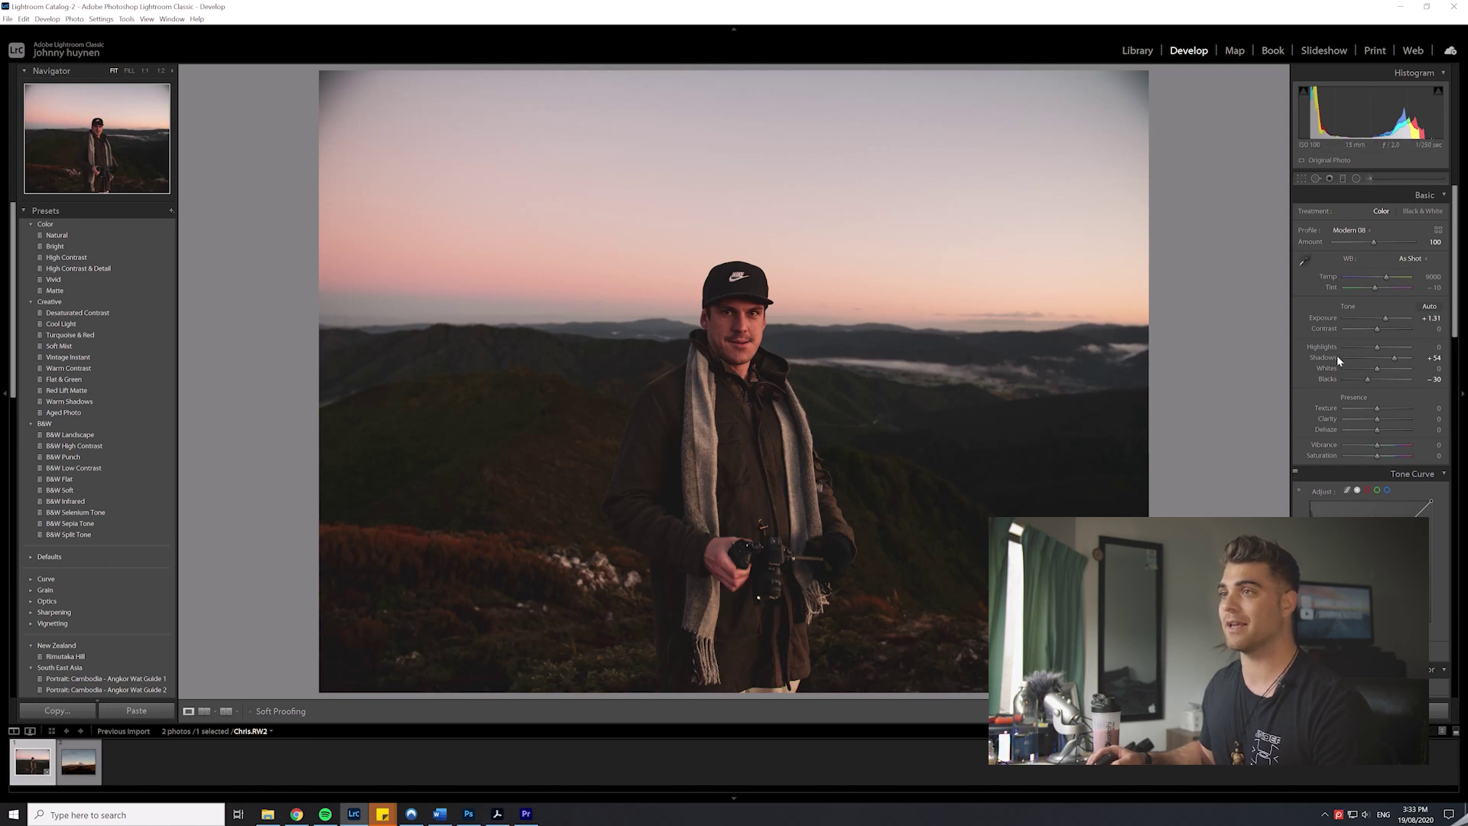
{"action": "left_click_drag", "start_coordinate": [1372, 379], "coordinate": [1362, 371]}
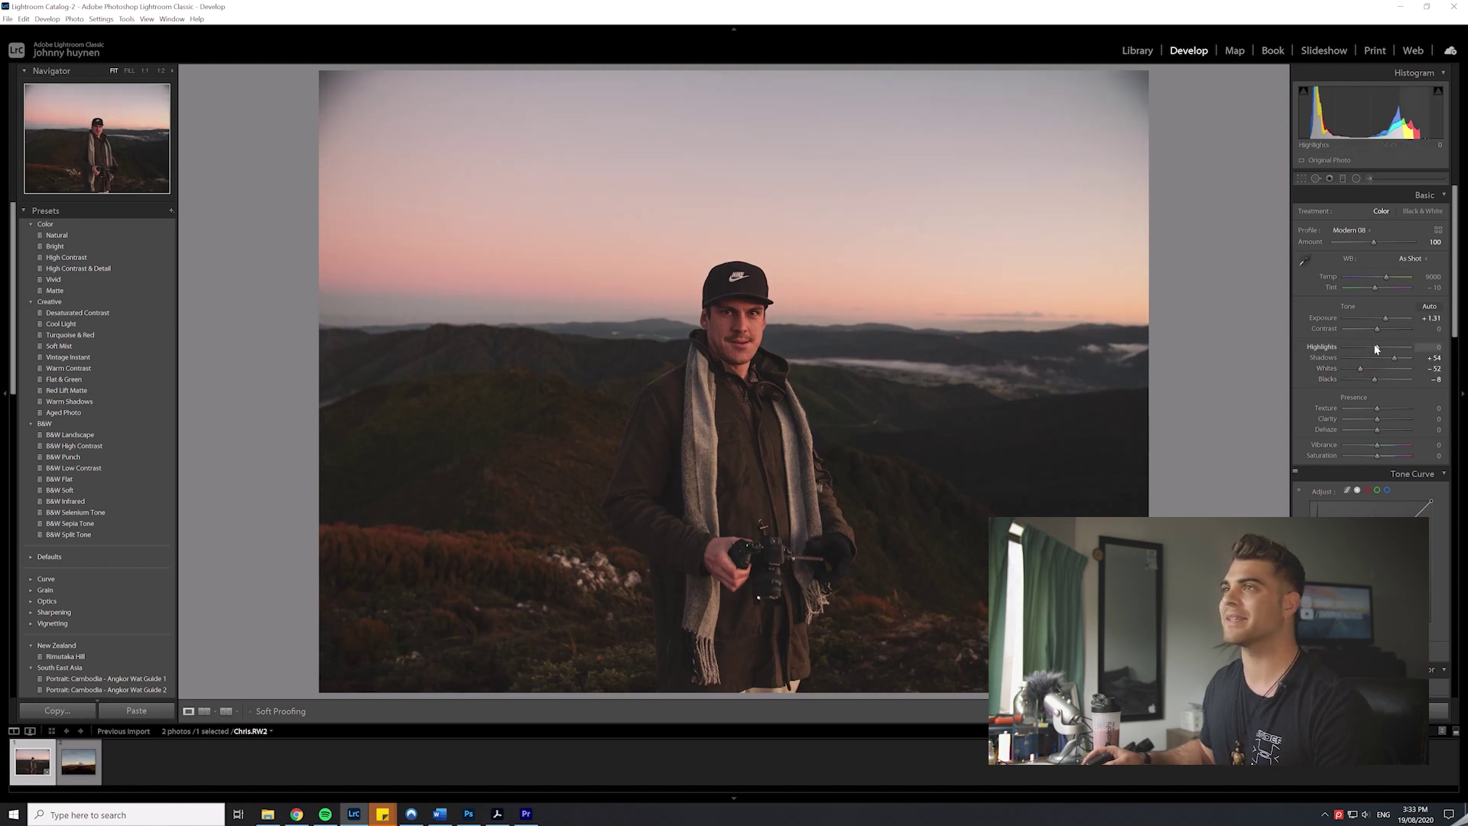
{"action": "left_click_drag", "start_coordinate": [1373, 349], "coordinate": [1386, 329]}
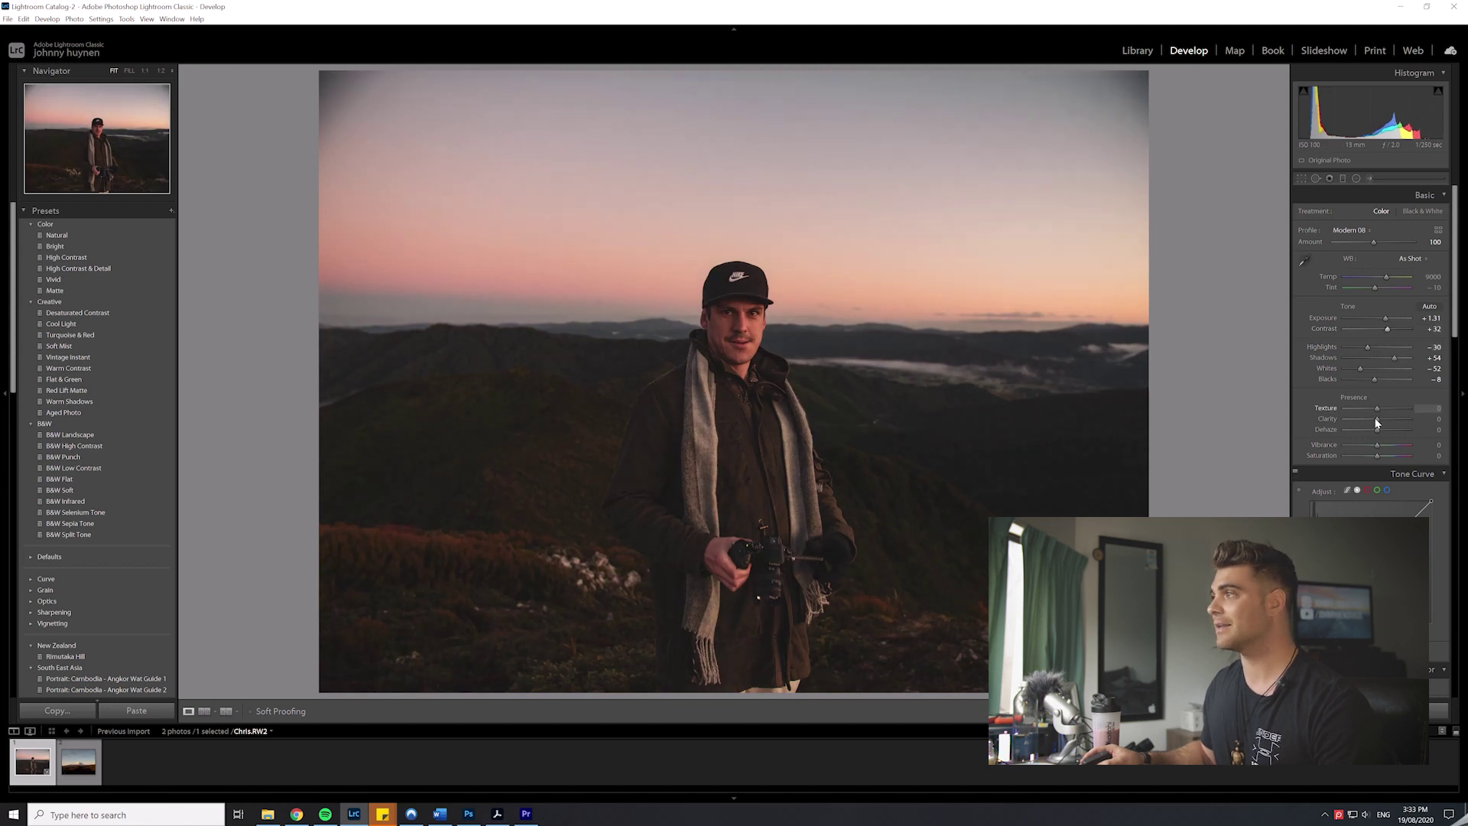
{"action": "left_click_drag", "start_coordinate": [1379, 424], "coordinate": [1382, 456]}
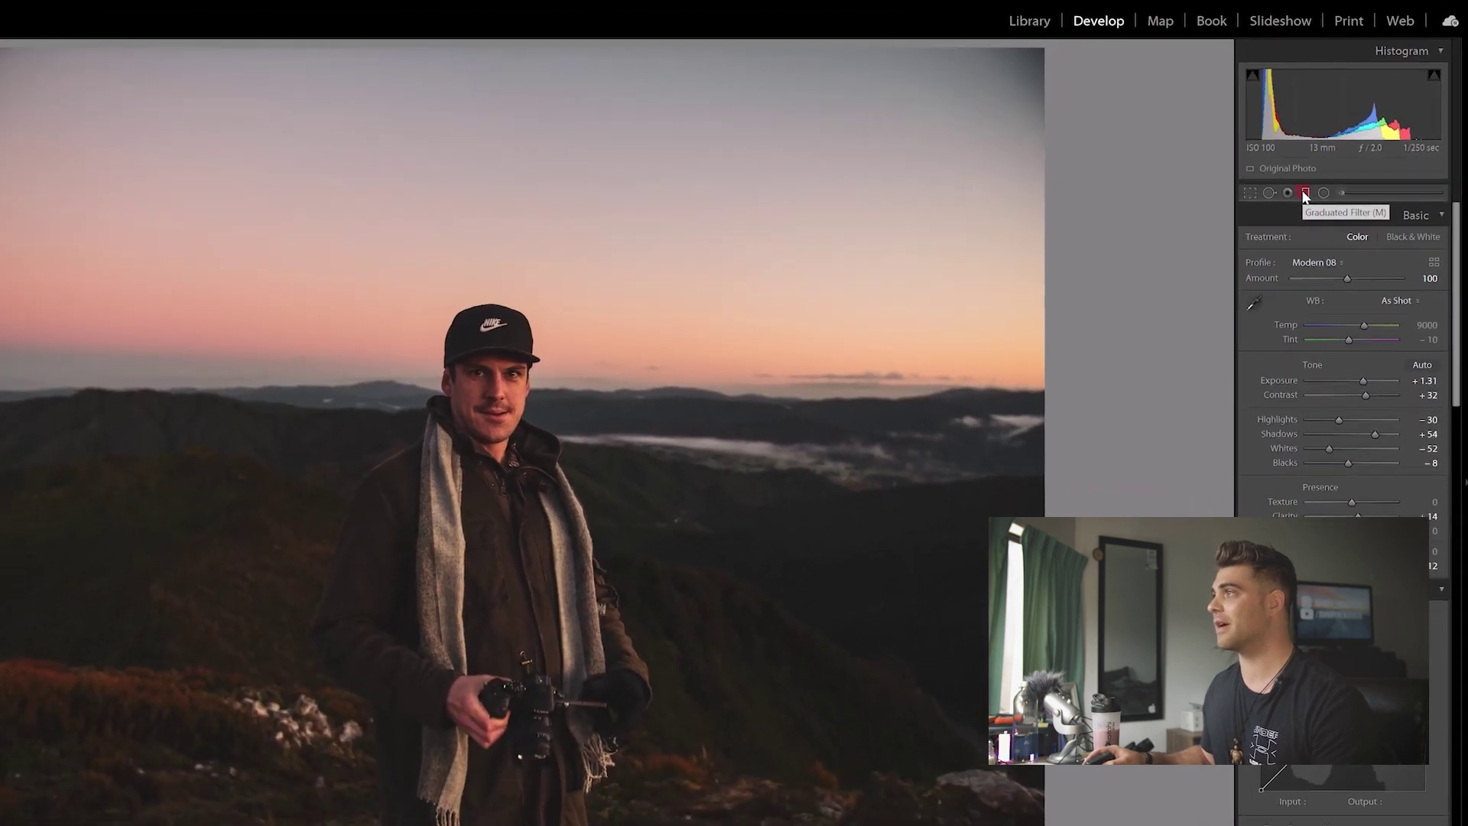
Step: Draw a sky graduated filter: +0.38 exposure, +24 clarity, +43 saturation, −31 shadows
{"action": "left_click", "coordinate": [1304, 194]}
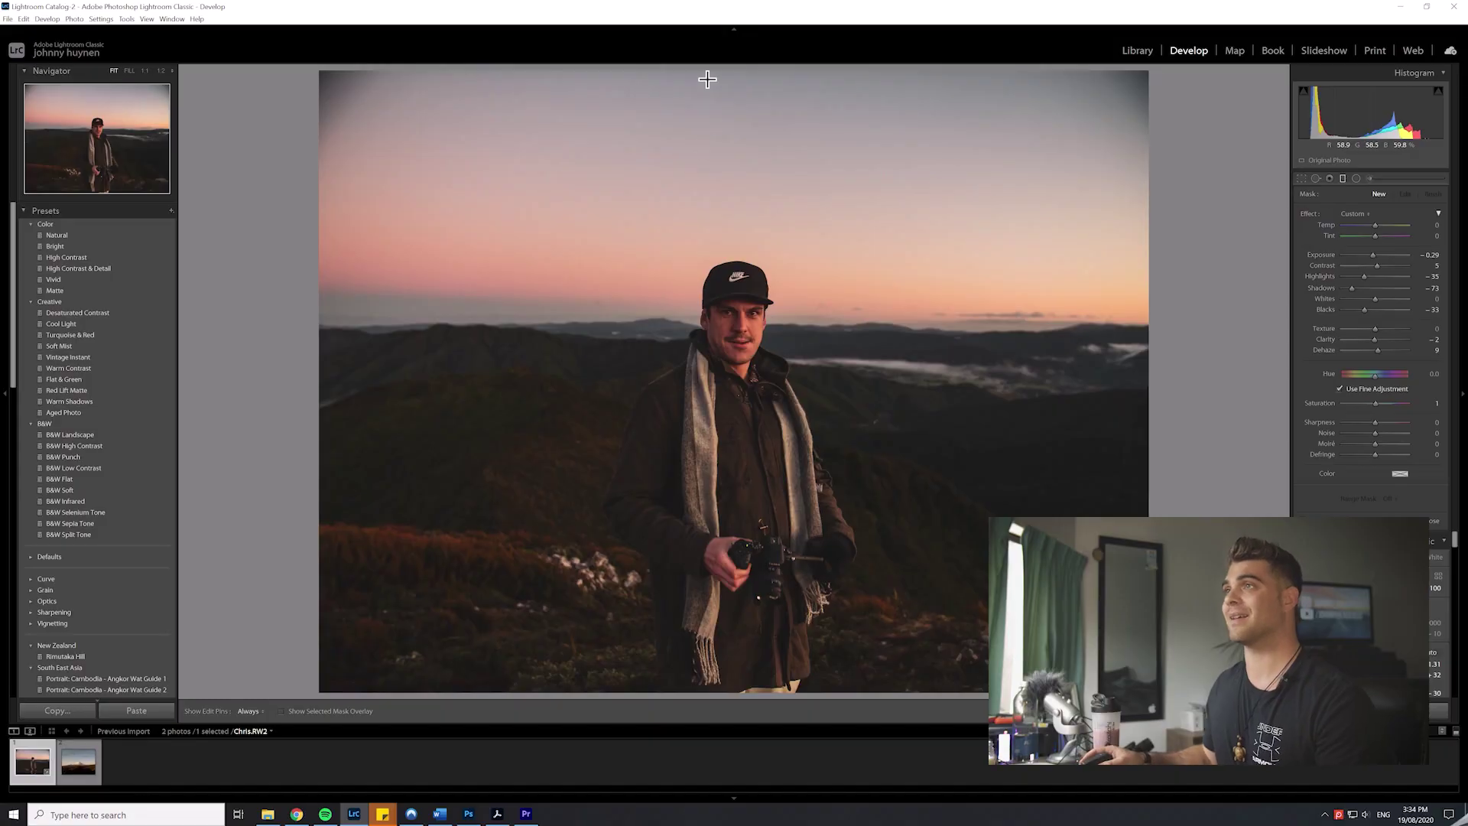
{"action": "left_click_drag", "start_coordinate": [720, 74], "coordinate": [742, 428]}
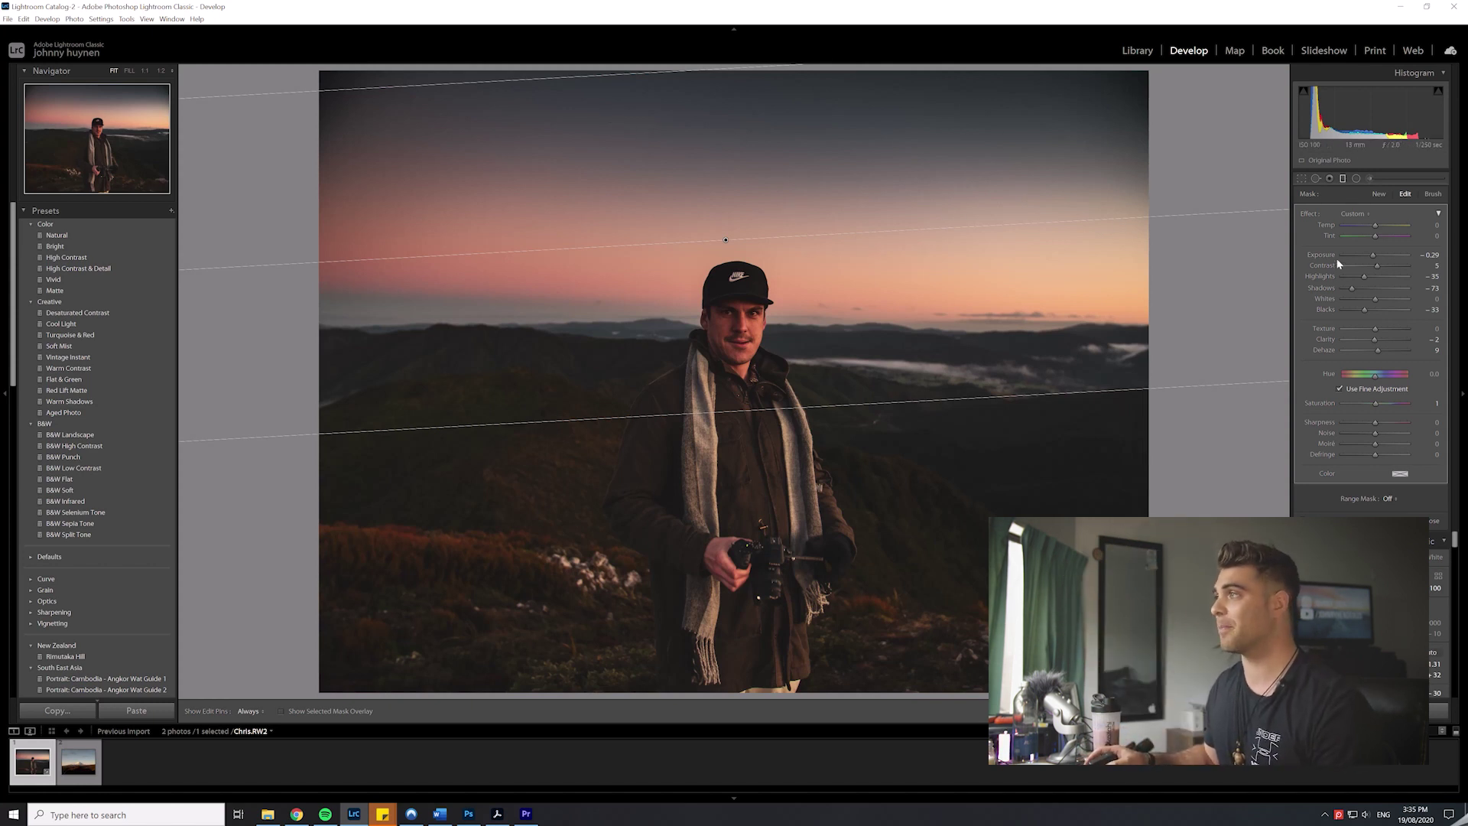
{"action": "left_click_drag", "start_coordinate": [1375, 255], "coordinate": [1377, 225]}
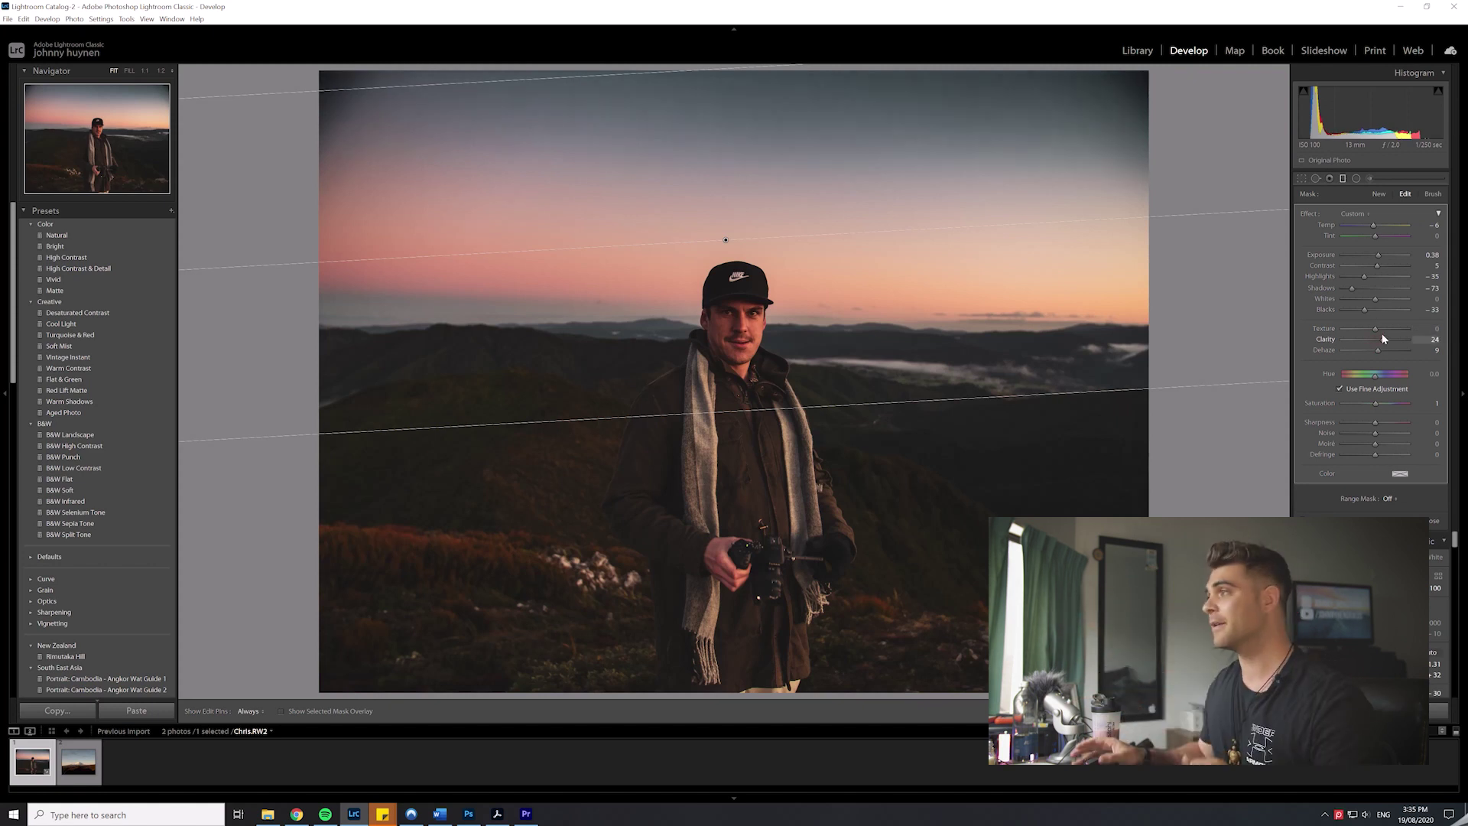
{"action": "left_click_drag", "start_coordinate": [1376, 339], "coordinate": [1382, 339]}
{"action": "left_click_drag", "start_coordinate": [1377, 406], "coordinate": [1391, 404]}
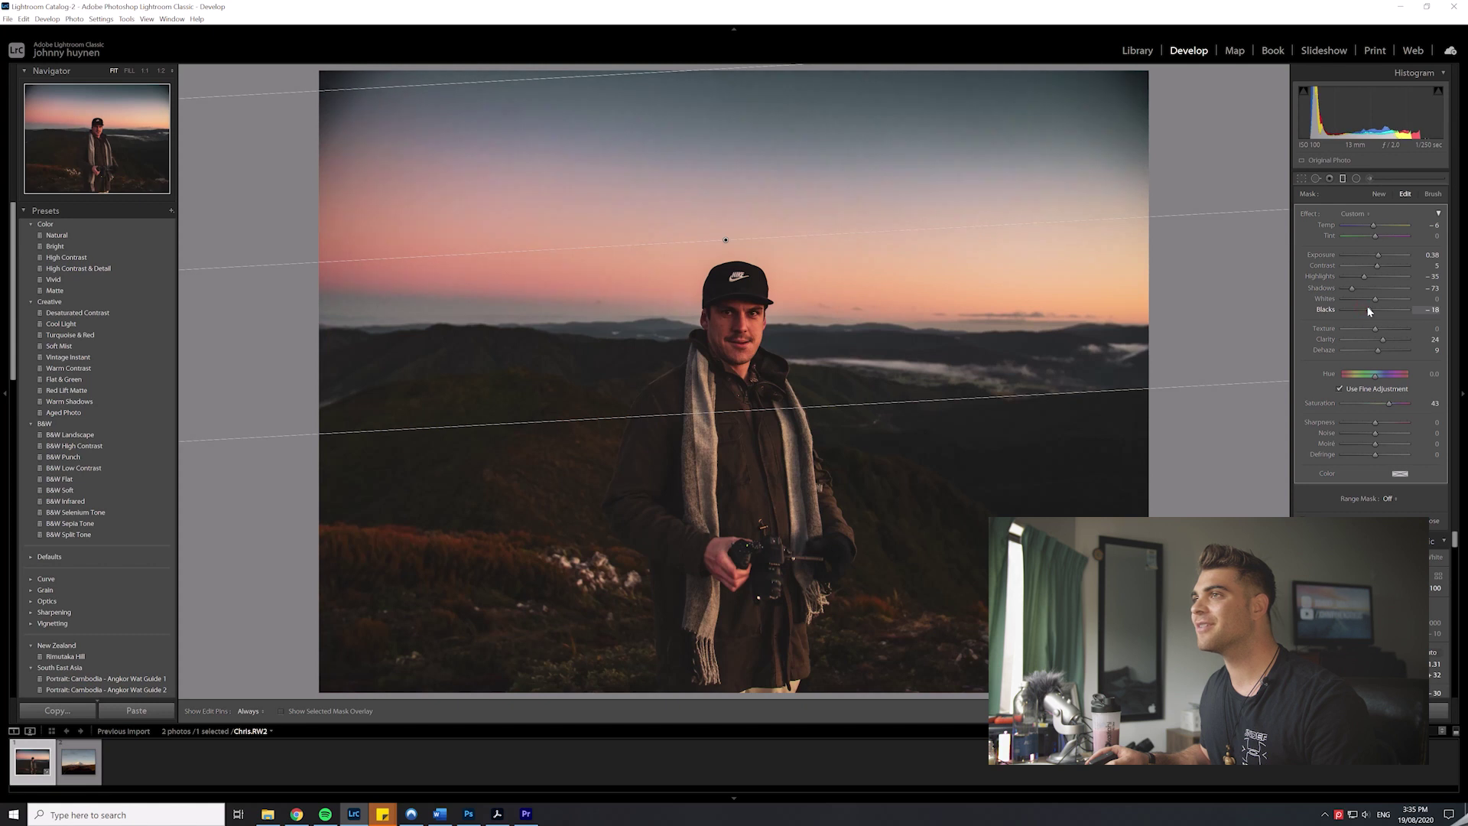
{"action": "left_click_drag", "start_coordinate": [1352, 288], "coordinate": [1367, 288]}
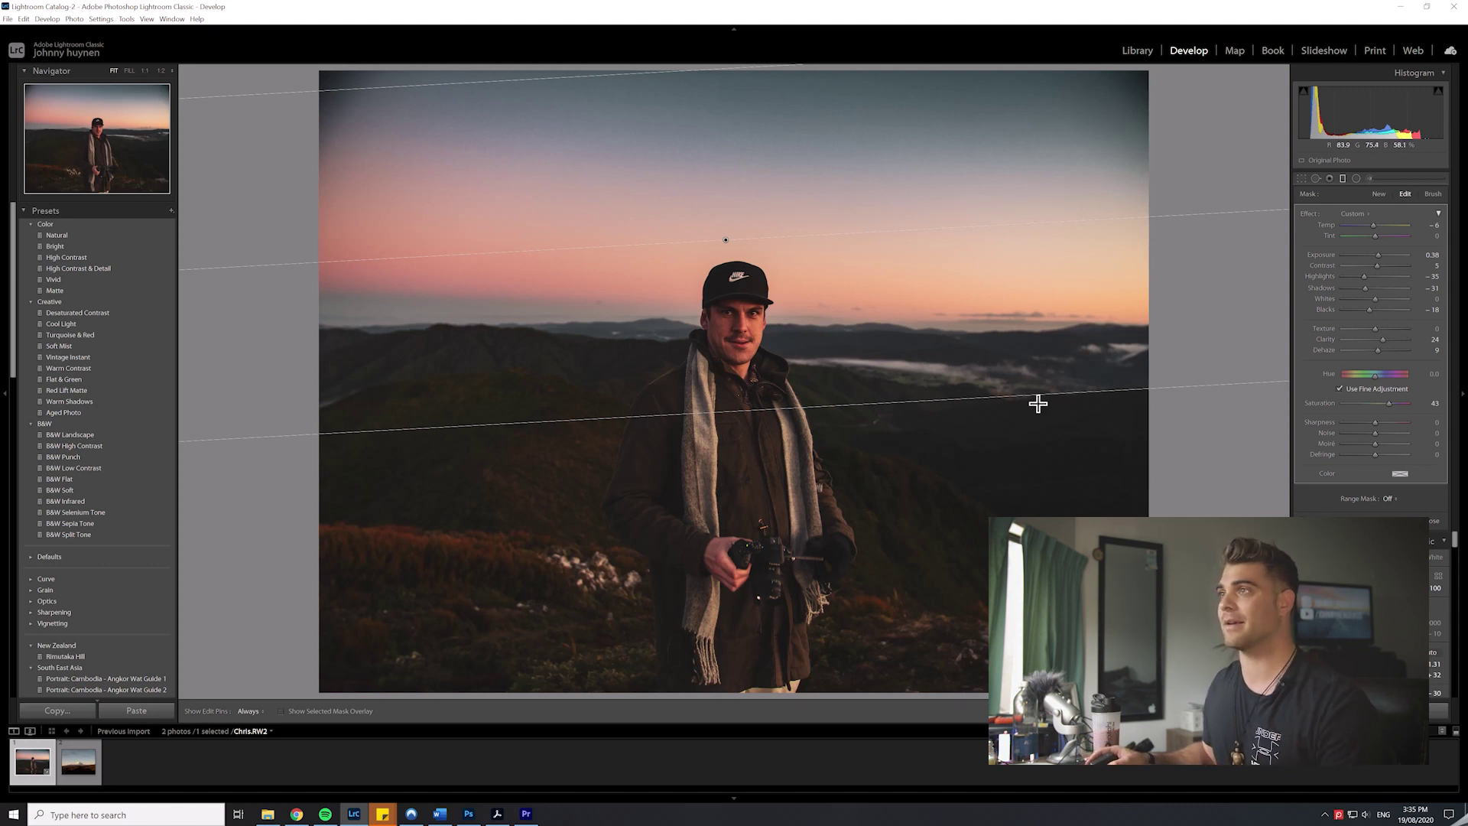
Step: Draw a second graduated filter from the bottom with +2.33 exposure, lifted blacks and 19 saturation
{"action": "key", "text": "m"}
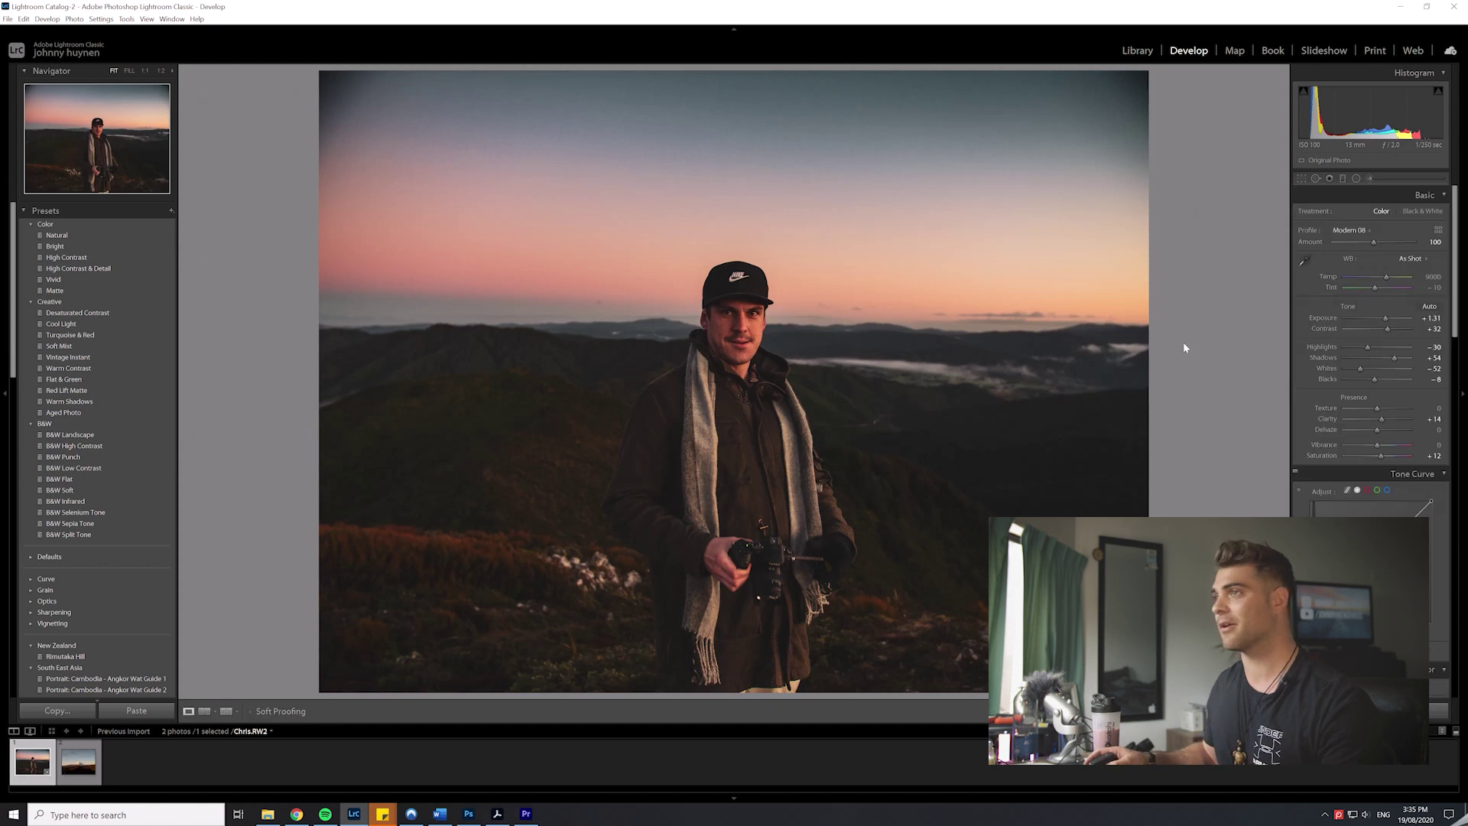
{"action": "left_click", "coordinate": [1342, 178]}
{"action": "left_click_drag", "start_coordinate": [591, 701], "coordinate": [664, 458]}
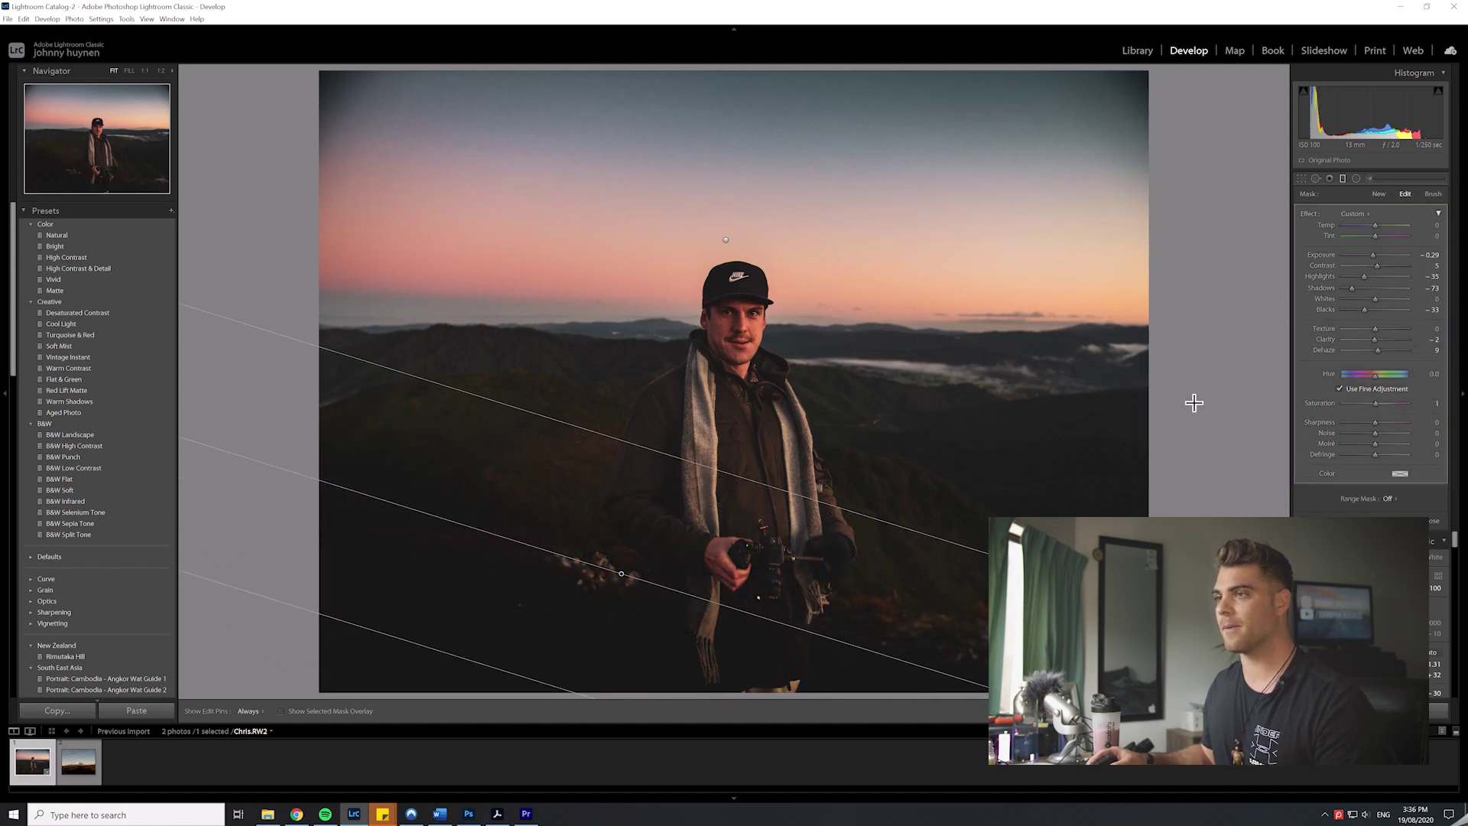
{"action": "left_click_drag", "start_coordinate": [1376, 259], "coordinate": [1396, 249]}
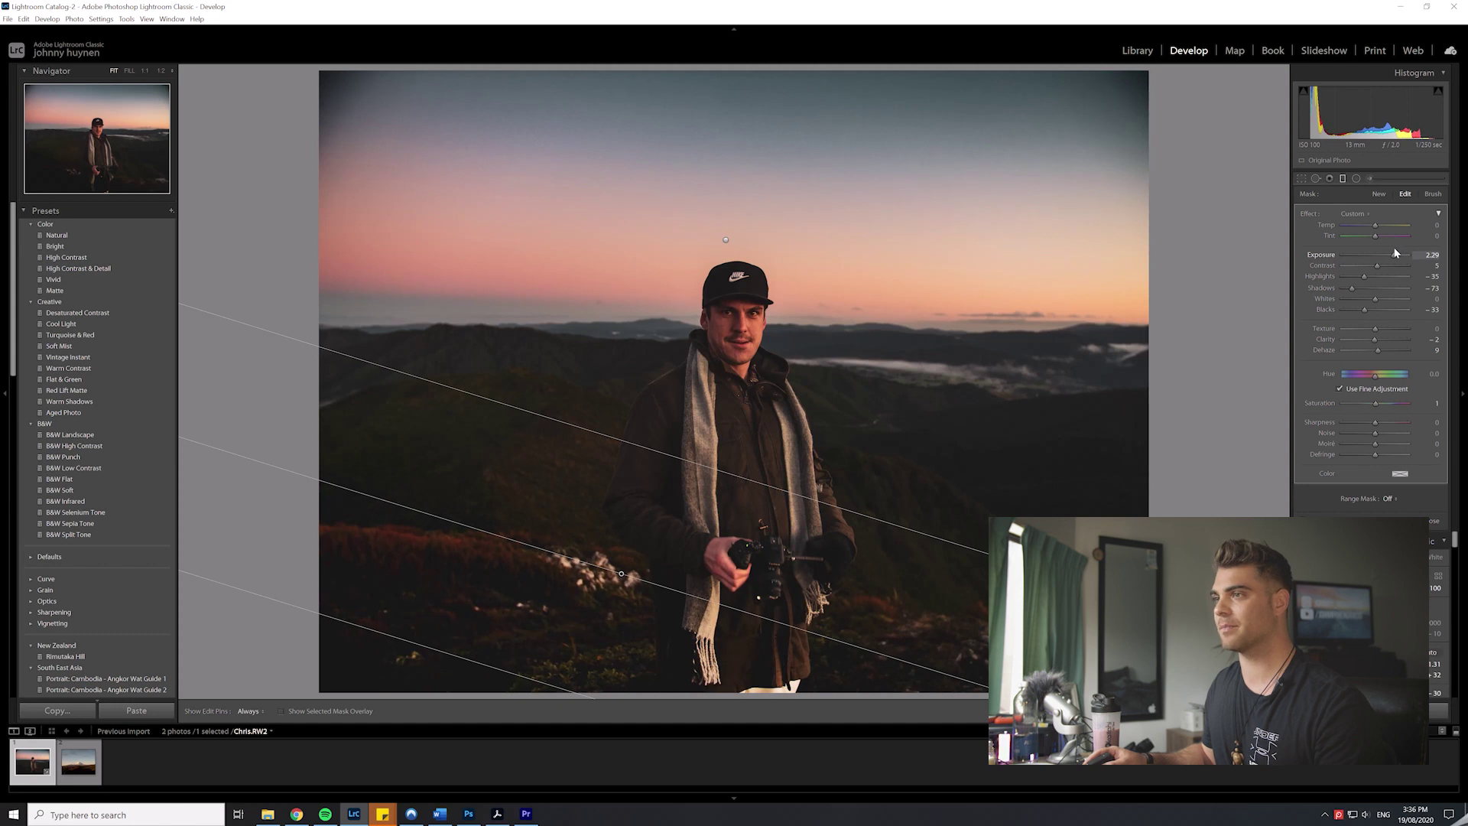
{"action": "left_click_drag", "start_coordinate": [1394, 252], "coordinate": [1395, 253]}
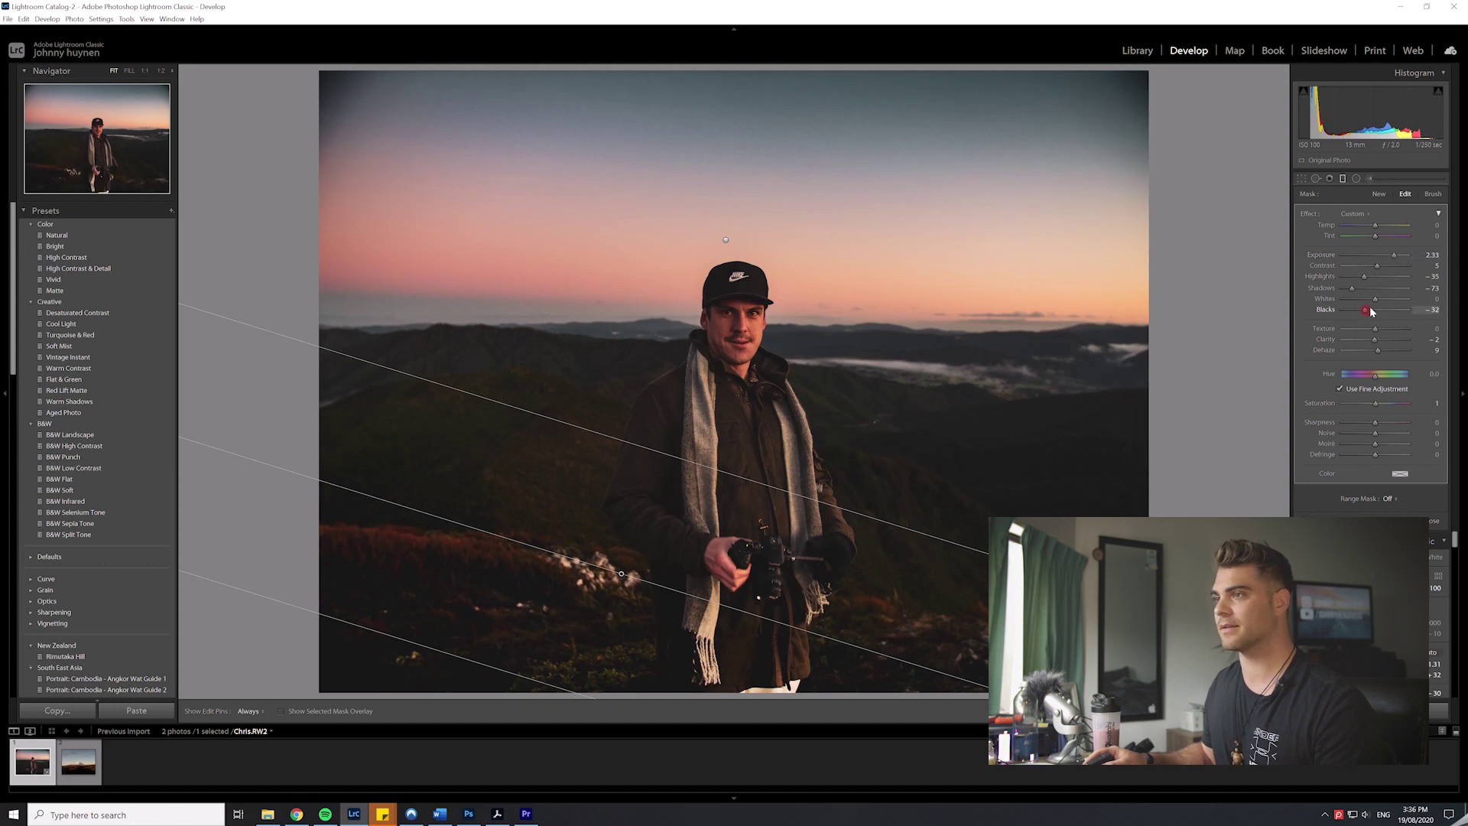
{"action": "left_click_drag", "start_coordinate": [1369, 310], "coordinate": [1369, 300]}
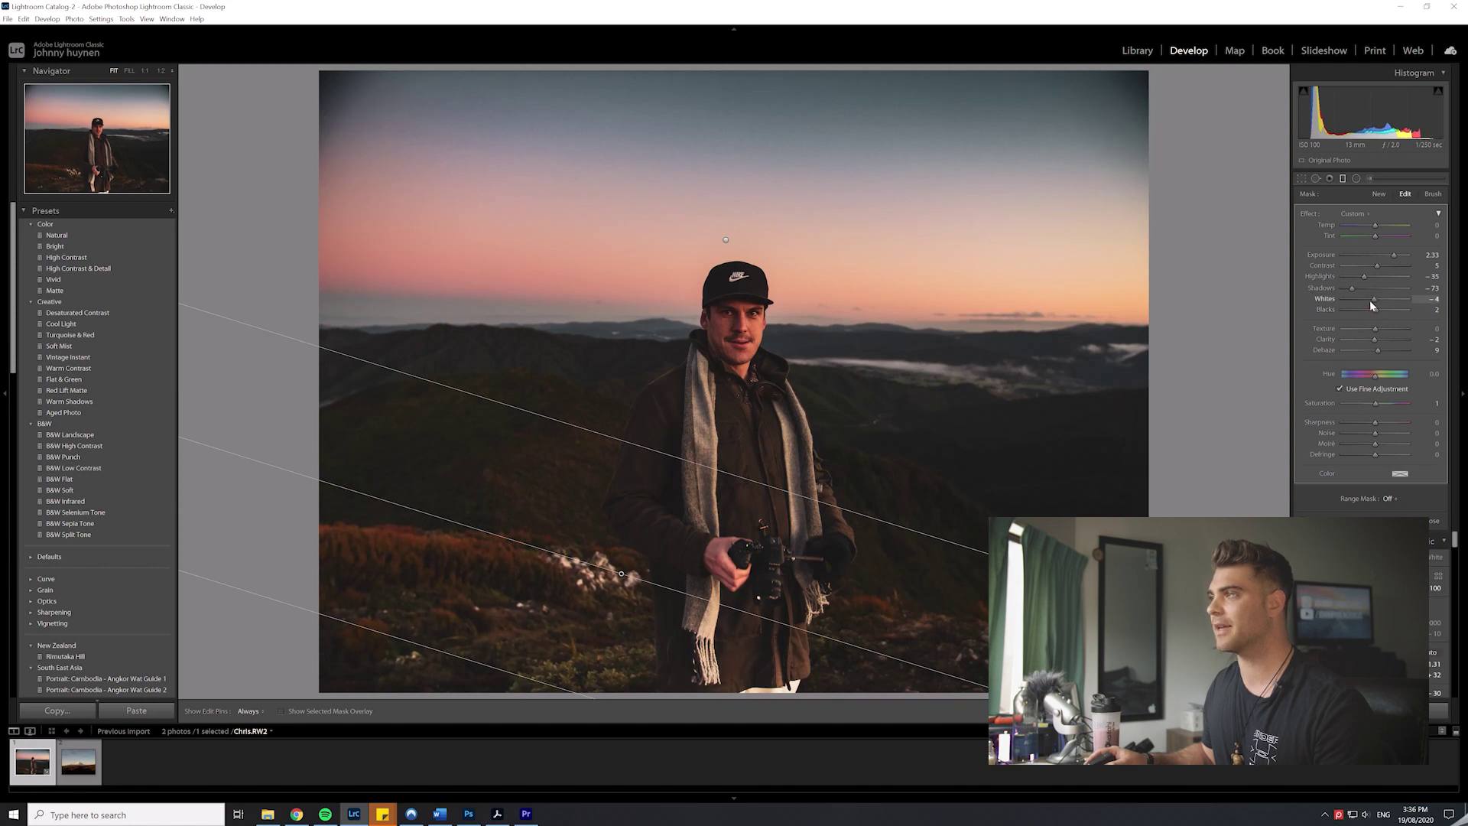
{"action": "left_click_drag", "start_coordinate": [1374, 403], "coordinate": [1380, 403]}
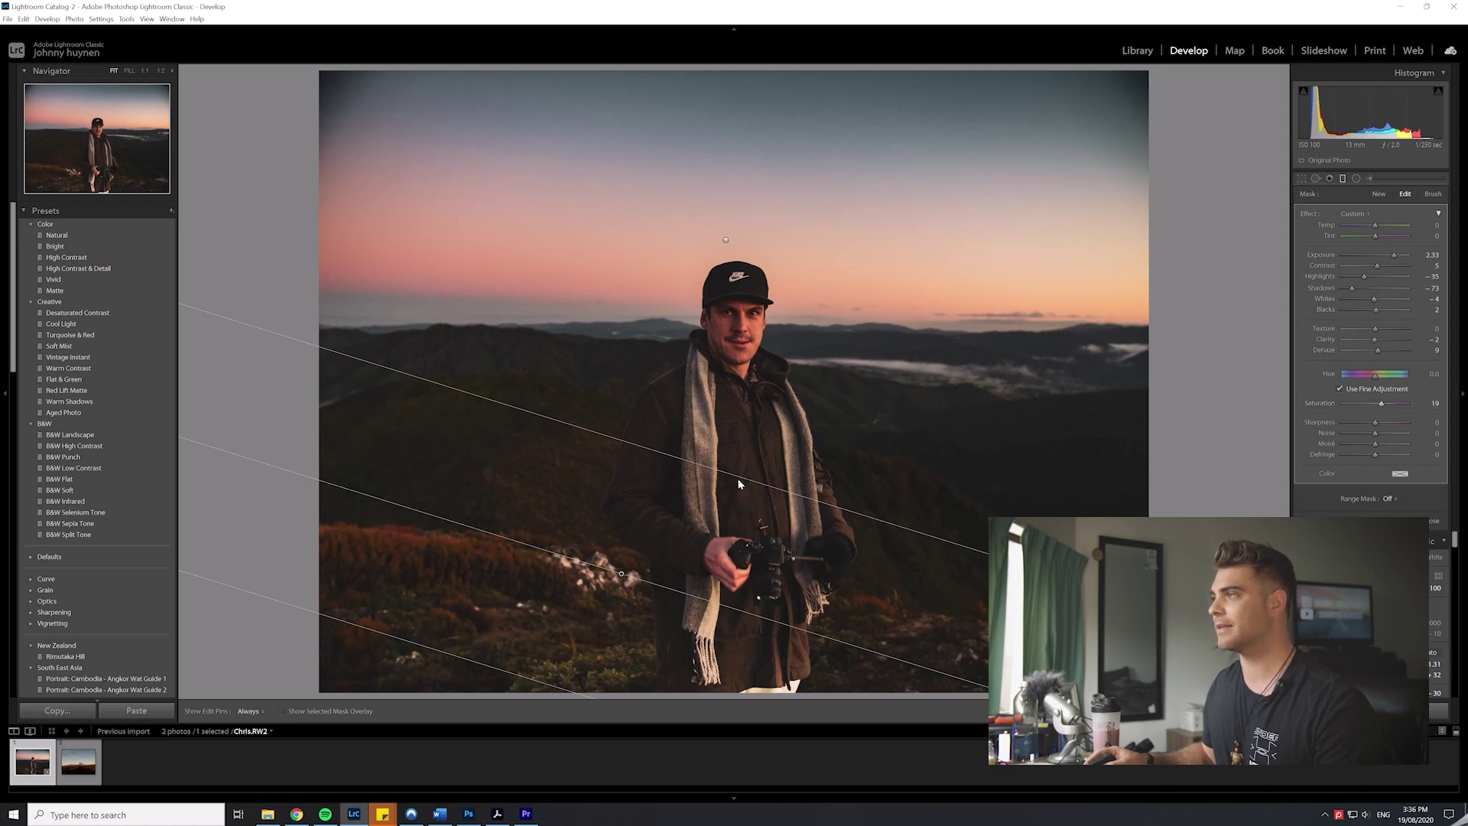
Step: Move, rotate and widen the foreground filter to slope upward right, then commit it
{"action": "mouse_move", "coordinate": [796, 444]}
{"action": "left_mouse_down"}
{"action": "mouse_move", "coordinate": [806, 387]}
{"action": "mouse_move", "coordinate": [829, 364]}
{"action": "mouse_move", "coordinate": [778, 440]}
{"action": "left_mouse_up"}
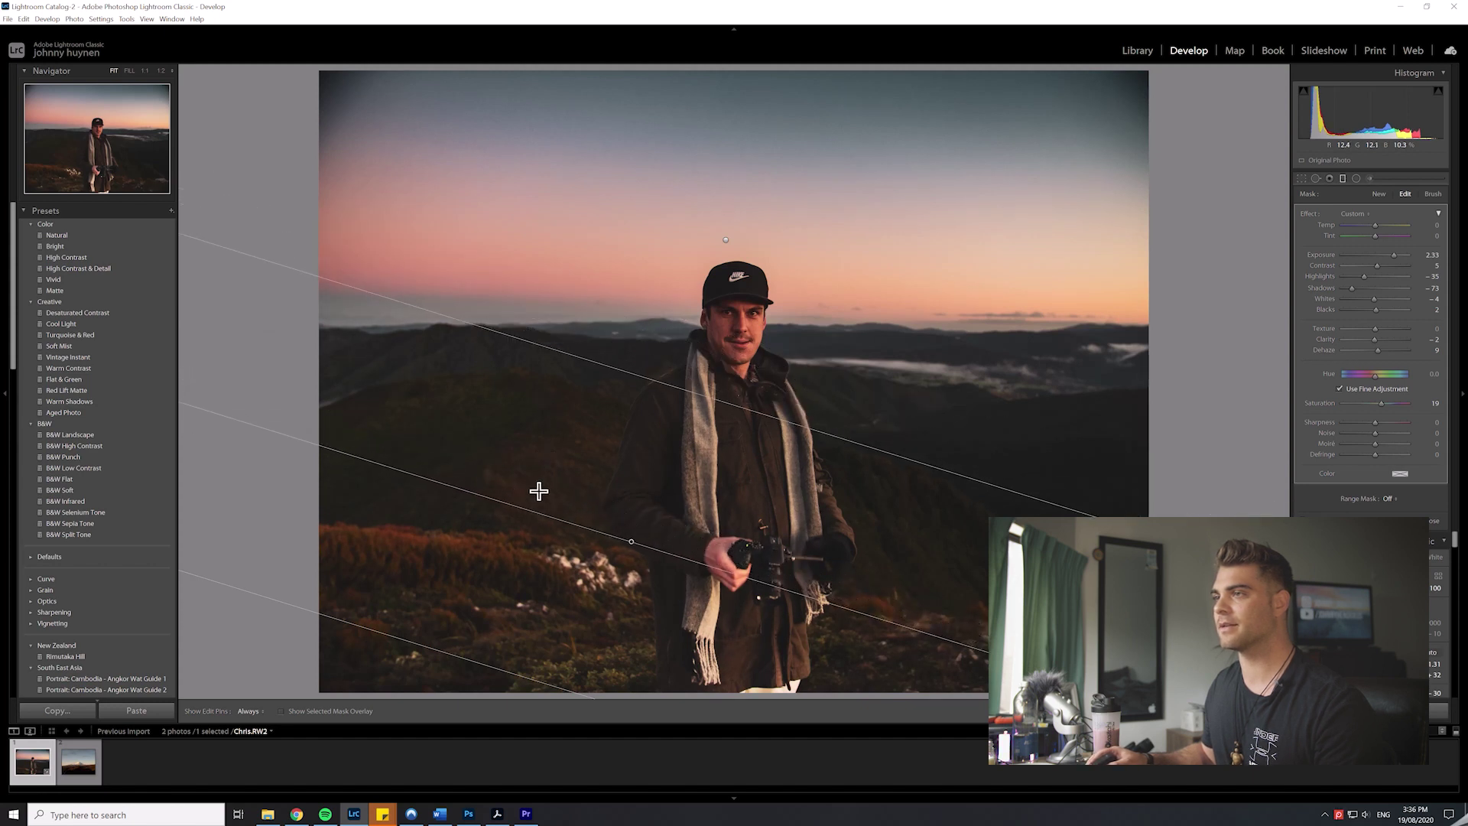
{"action": "left_click_drag", "start_coordinate": [484, 497], "coordinate": [478, 554]}
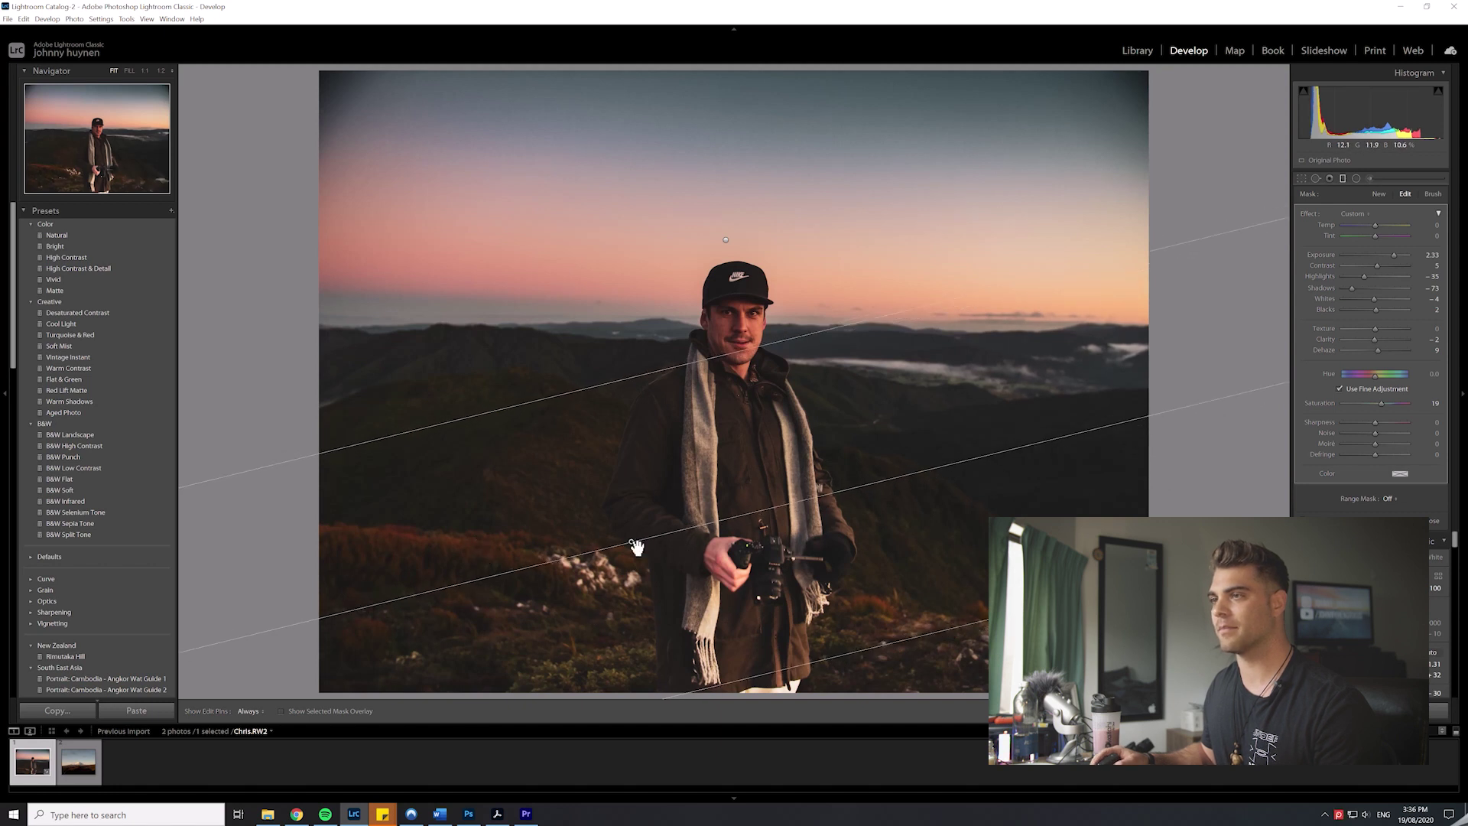
{"action": "left_click_drag", "start_coordinate": [636, 547], "coordinate": [940, 579]}
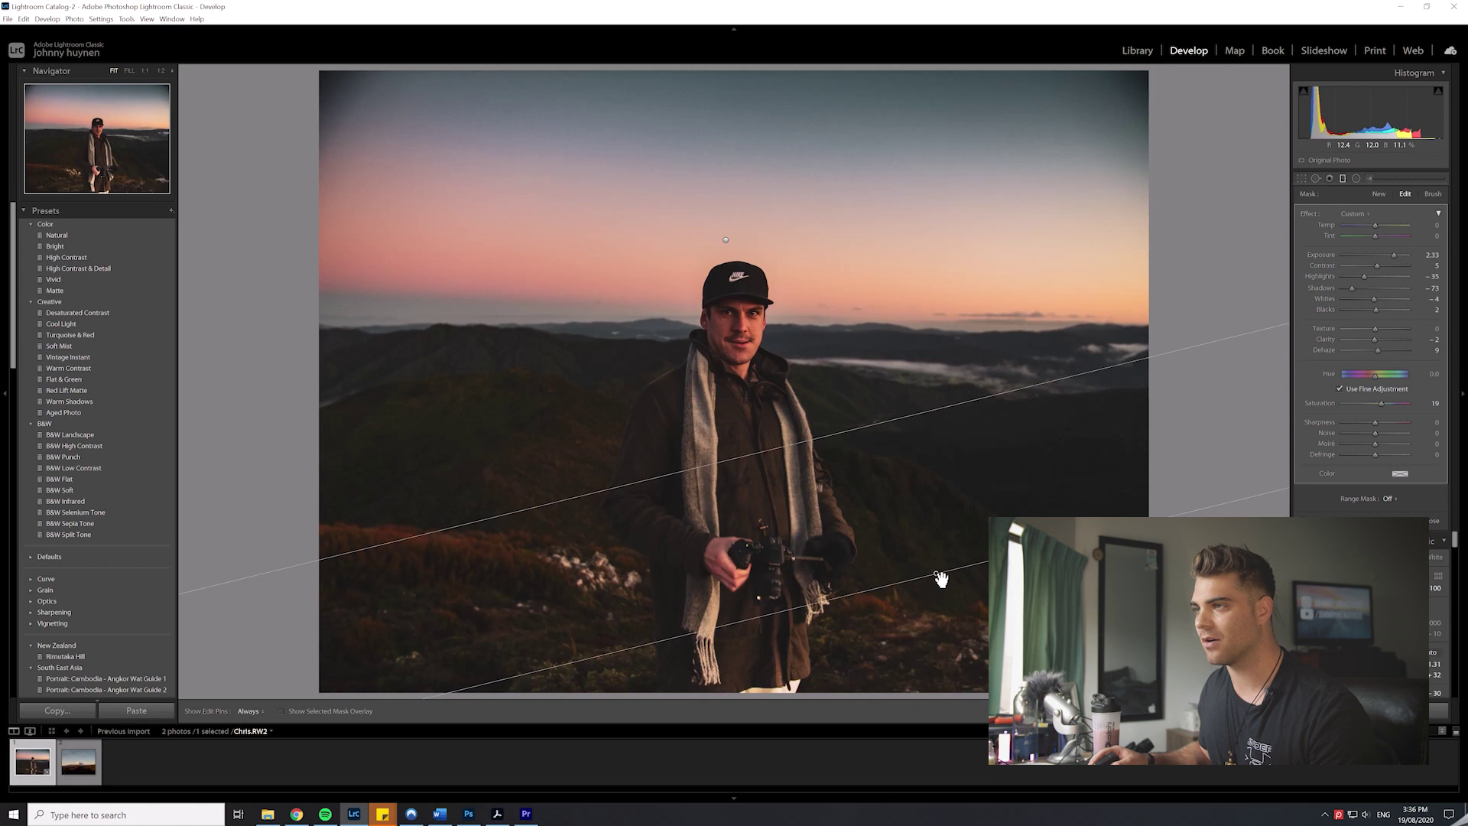
{"action": "key", "text": "m"}
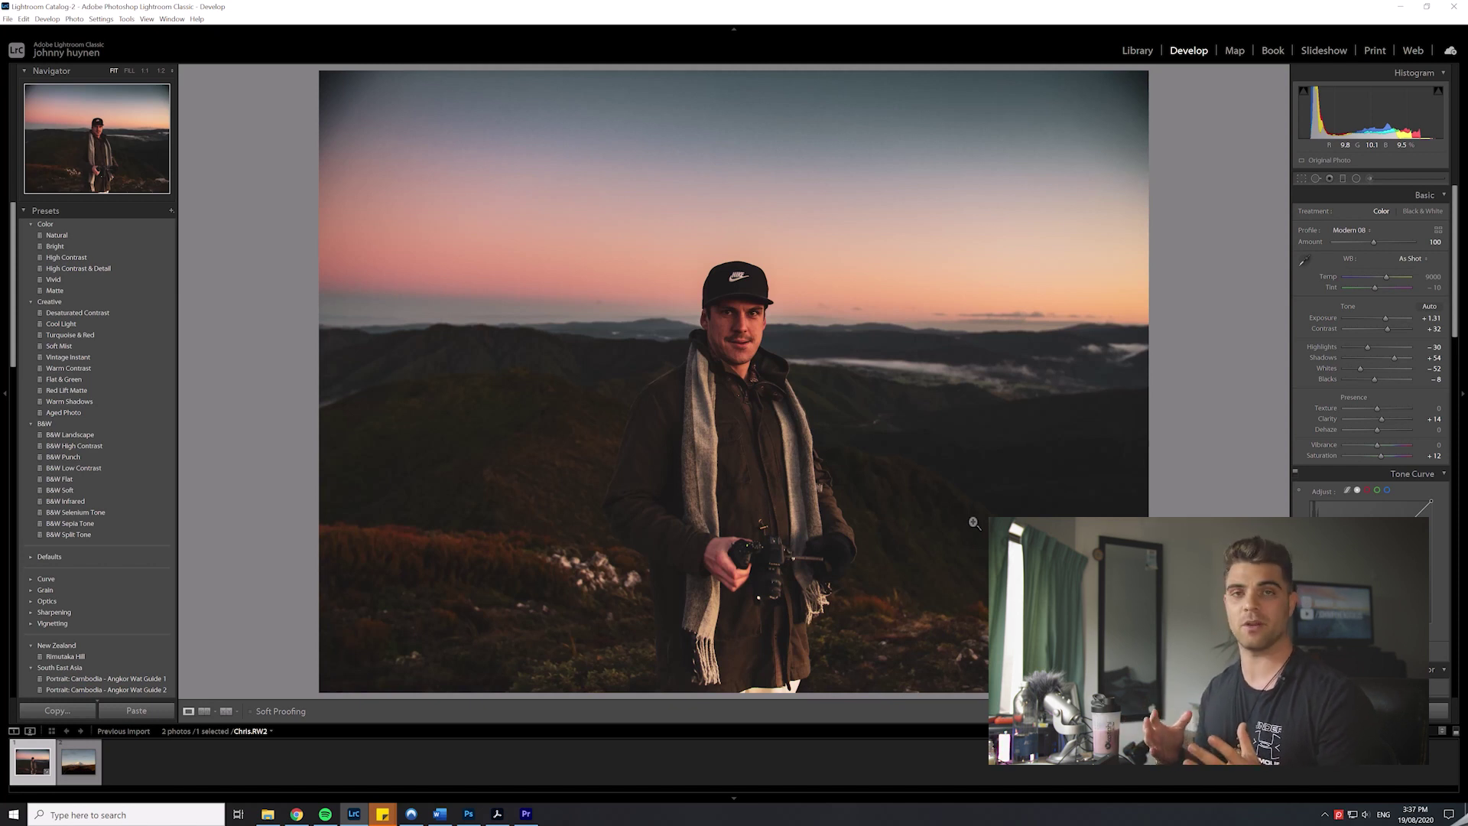
Step: Expand the HSL/Color panel in single-colour view and select the Blue swatch
{"action": "scroll", "coordinate": [1368, 382], "scroll_direction": "down", "scroll_amount": 5}
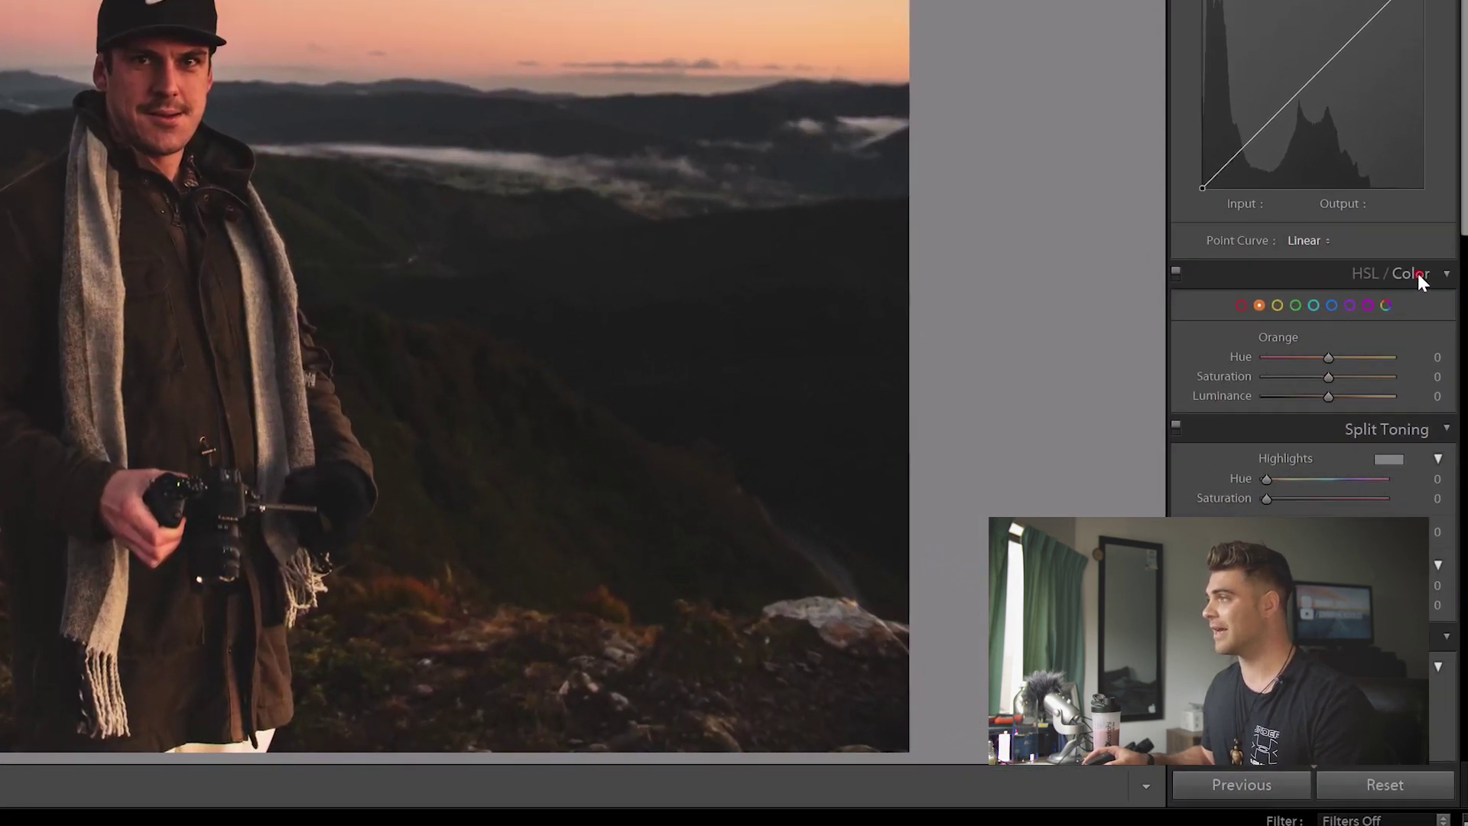
{"action": "left_click", "coordinate": [1416, 275]}
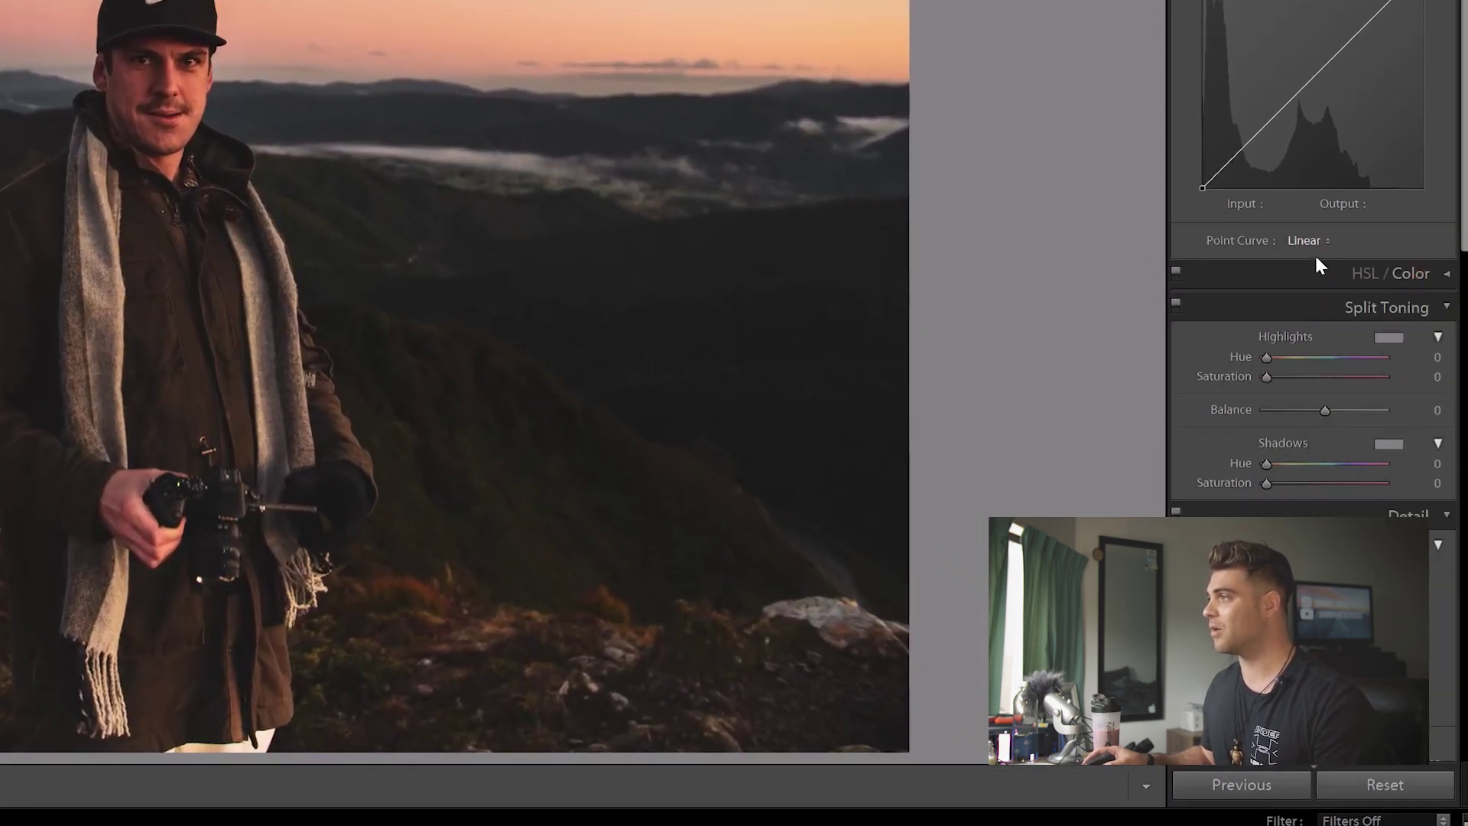
{"action": "left_click", "coordinate": [1415, 272]}
{"action": "left_click", "coordinate": [1364, 273]}
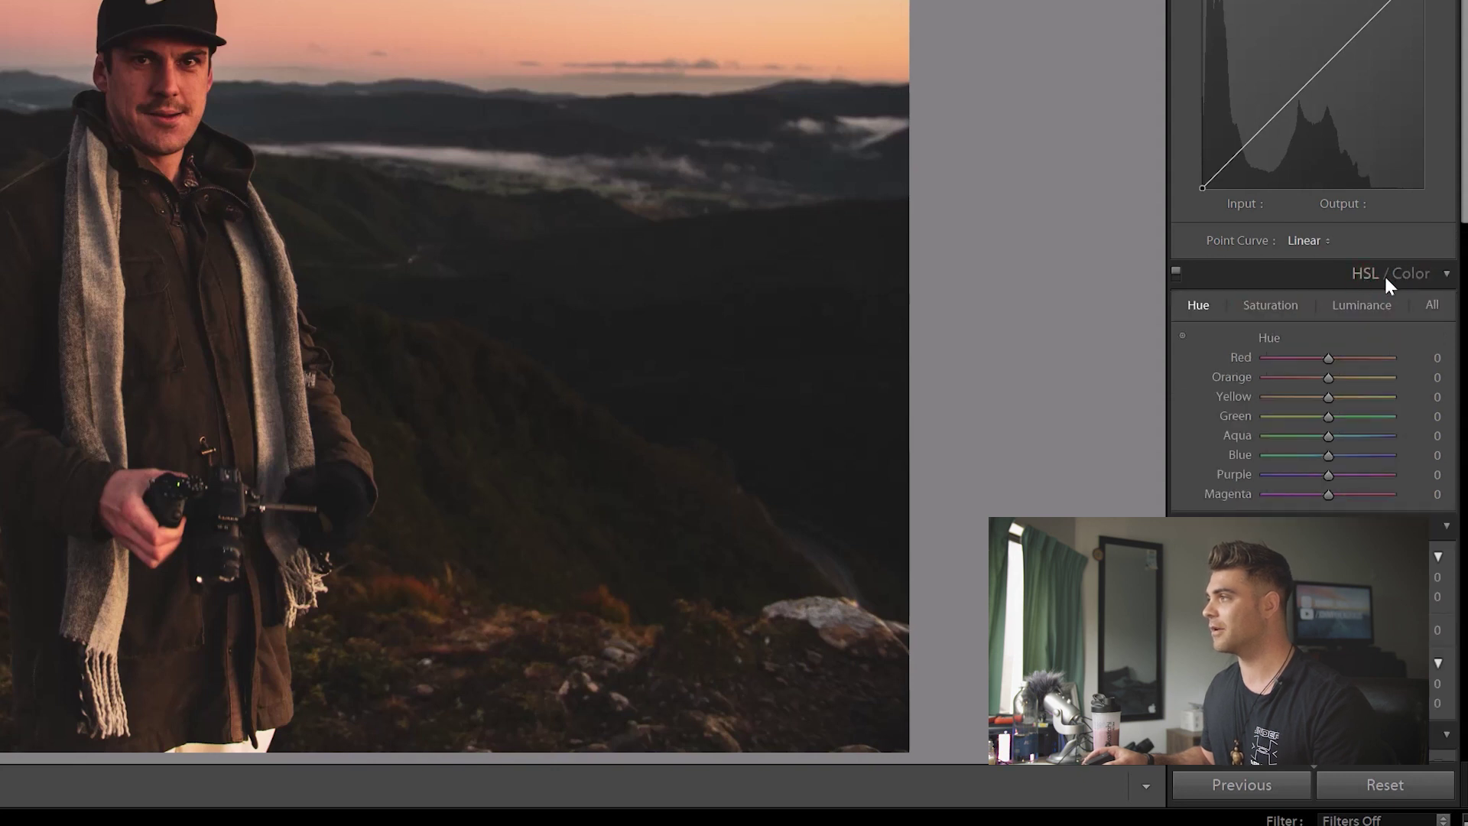
{"action": "left_click", "coordinate": [1402, 272]}
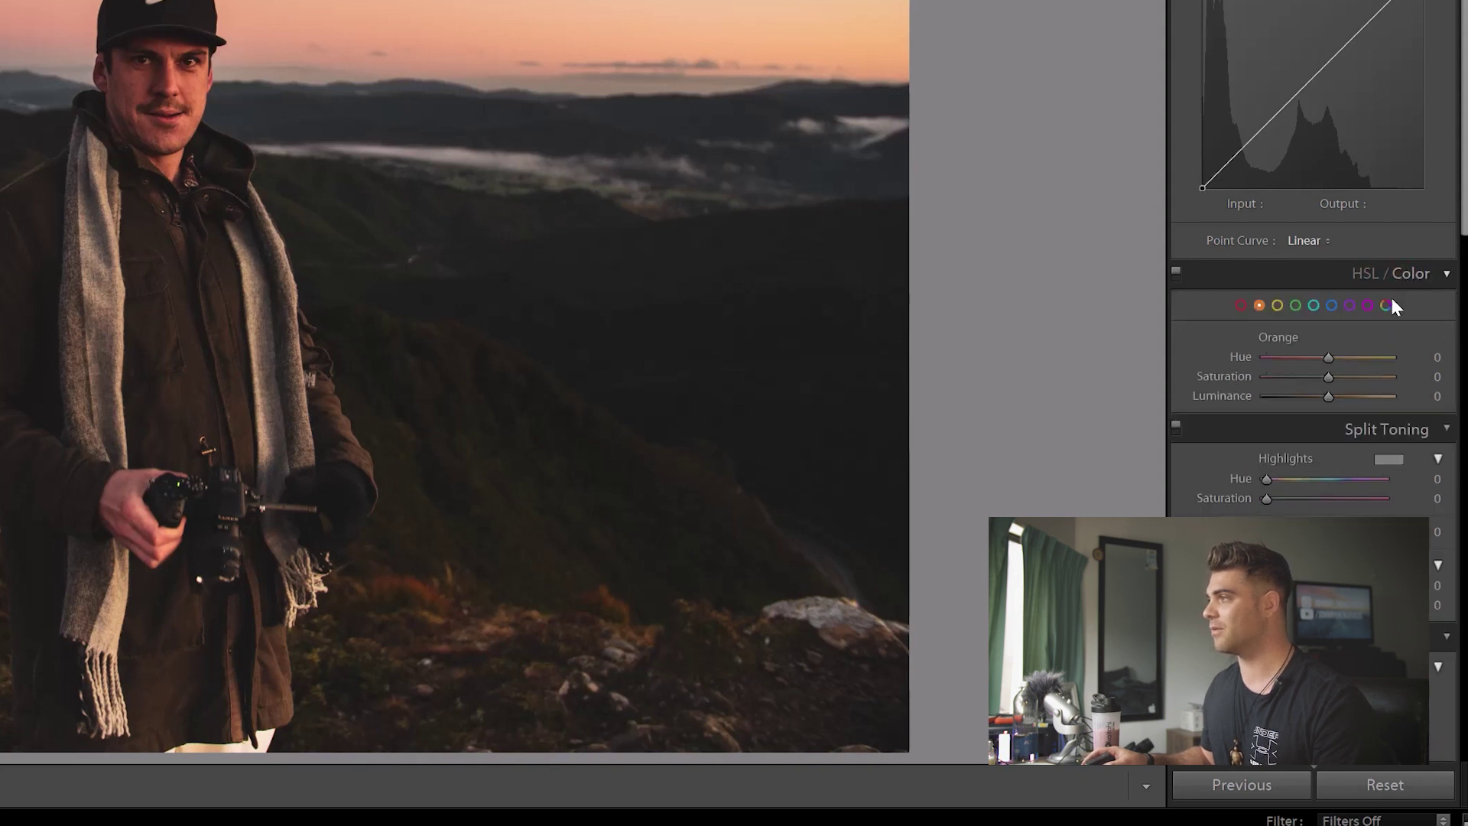
{"action": "left_click", "coordinate": [1334, 304]}
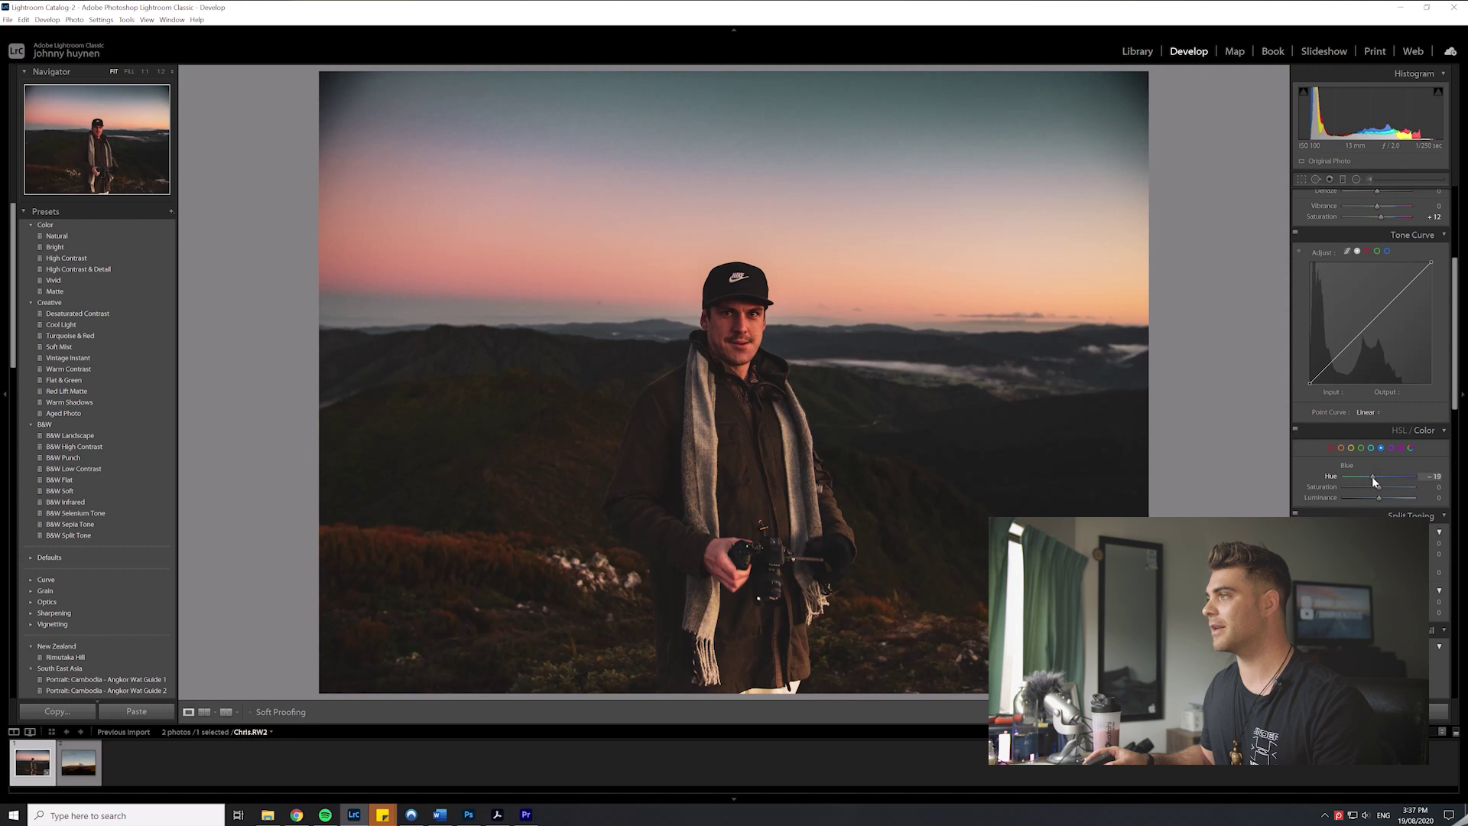
Step: Shift Blue hue to −10, move Orange hue toward yellow, and cut Red saturation to +7
{"action": "left_click_drag", "start_coordinate": [1372, 476], "coordinate": [1389, 499]}
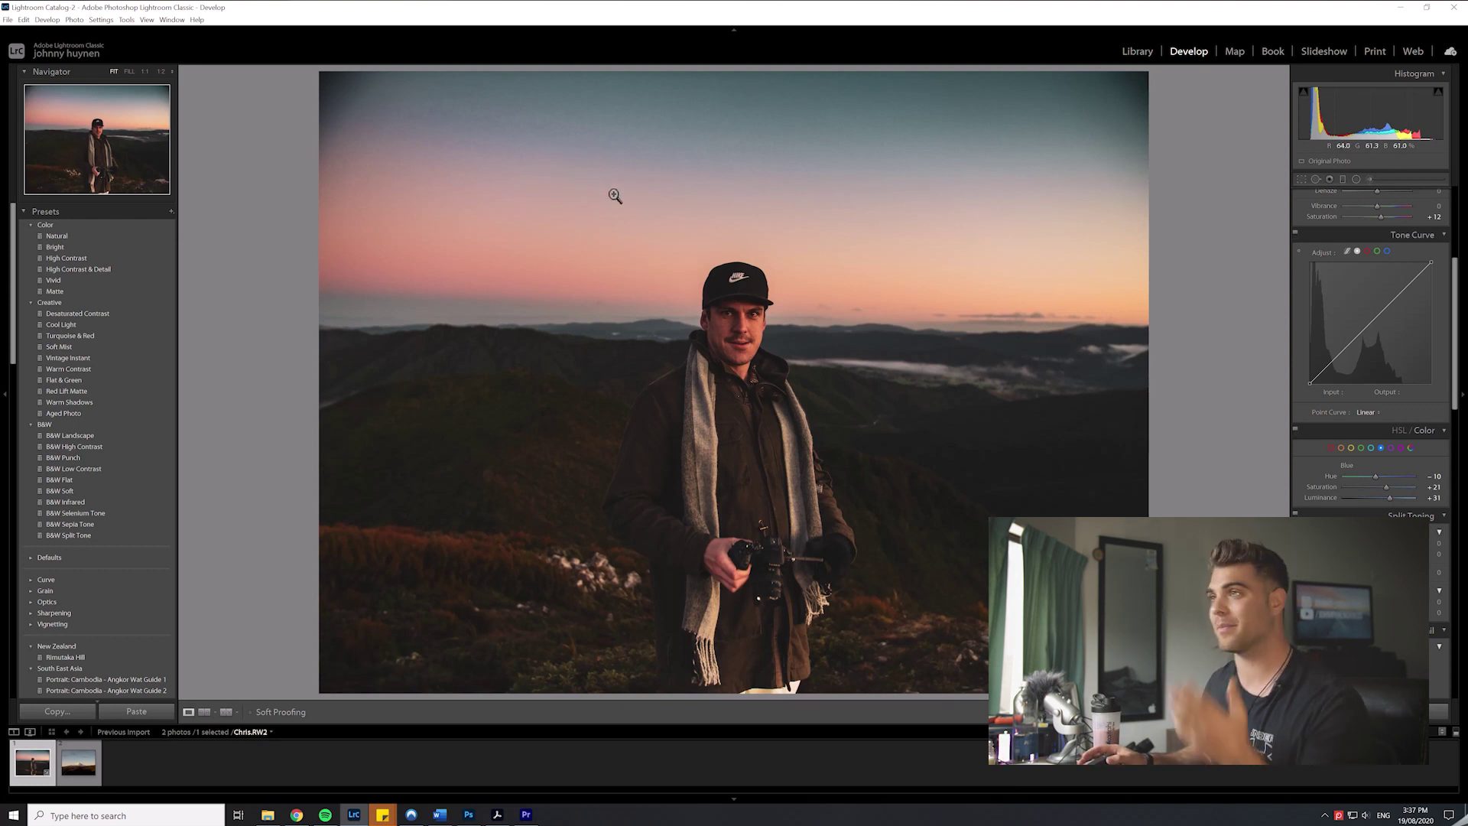
{"action": "left_click", "coordinate": [1341, 448]}
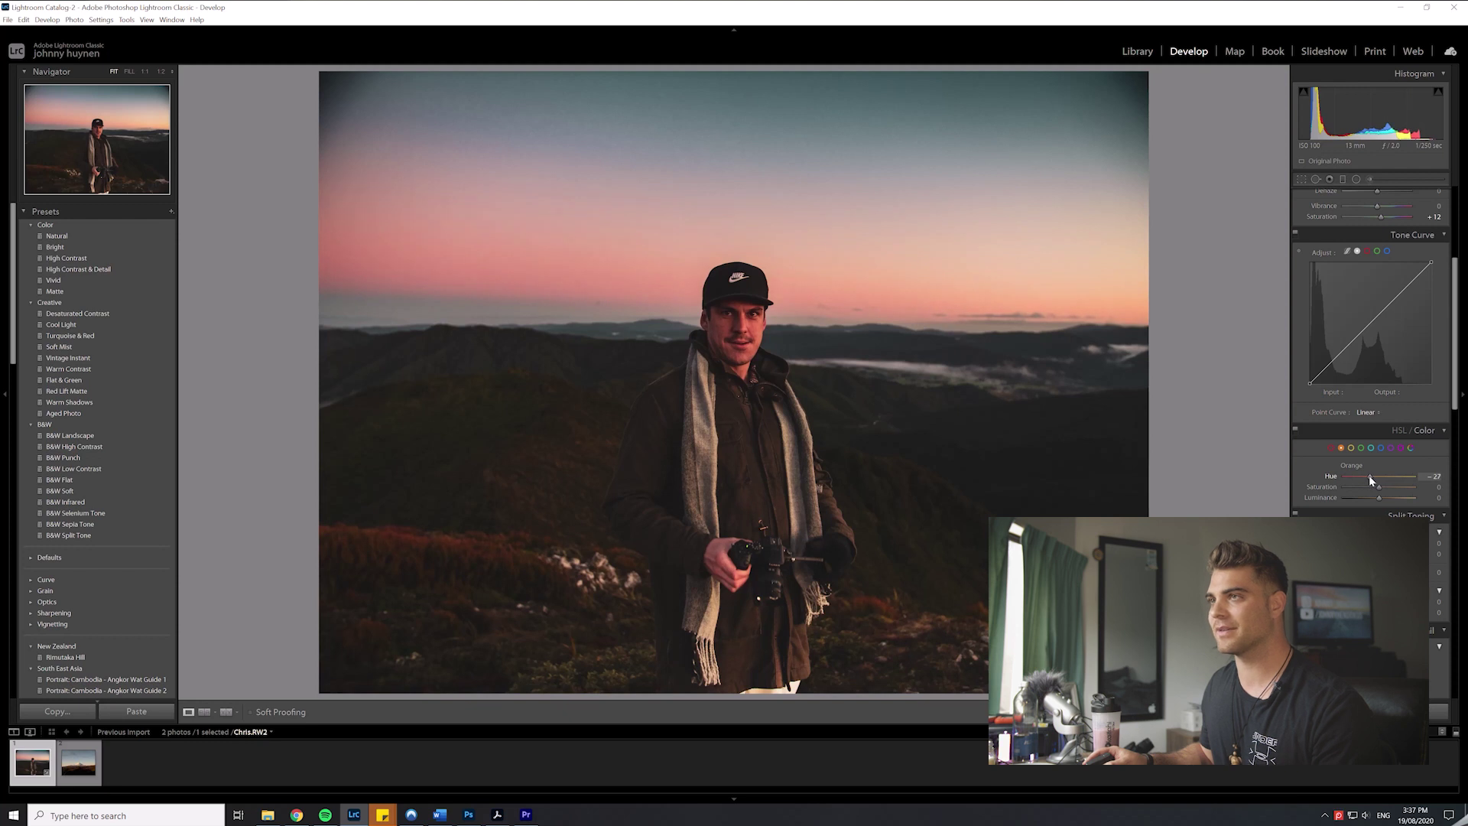
{"action": "left_click_drag", "start_coordinate": [1370, 475], "coordinate": [1389, 488]}
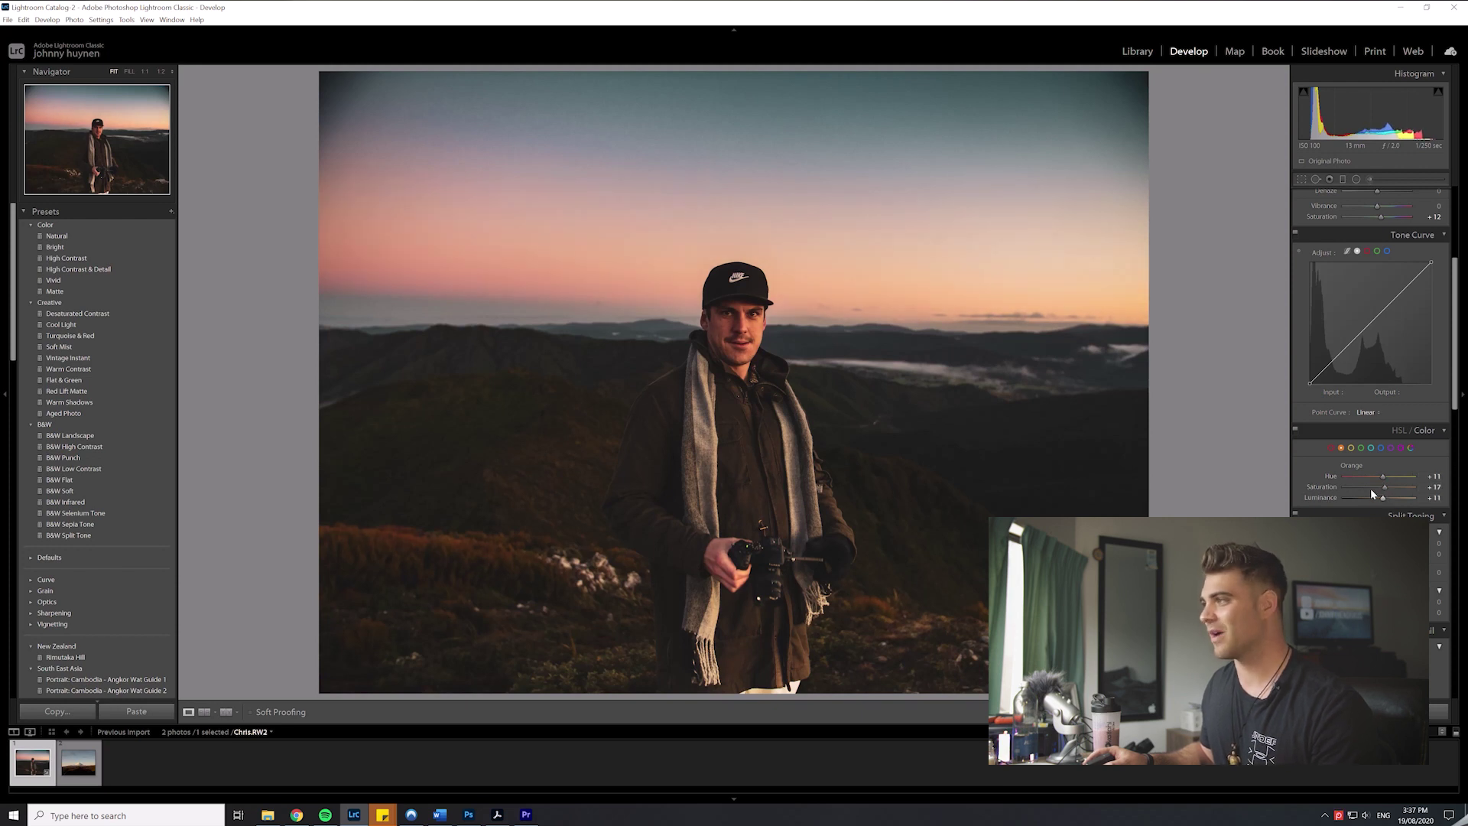
{"action": "left_click", "coordinate": [1331, 447]}
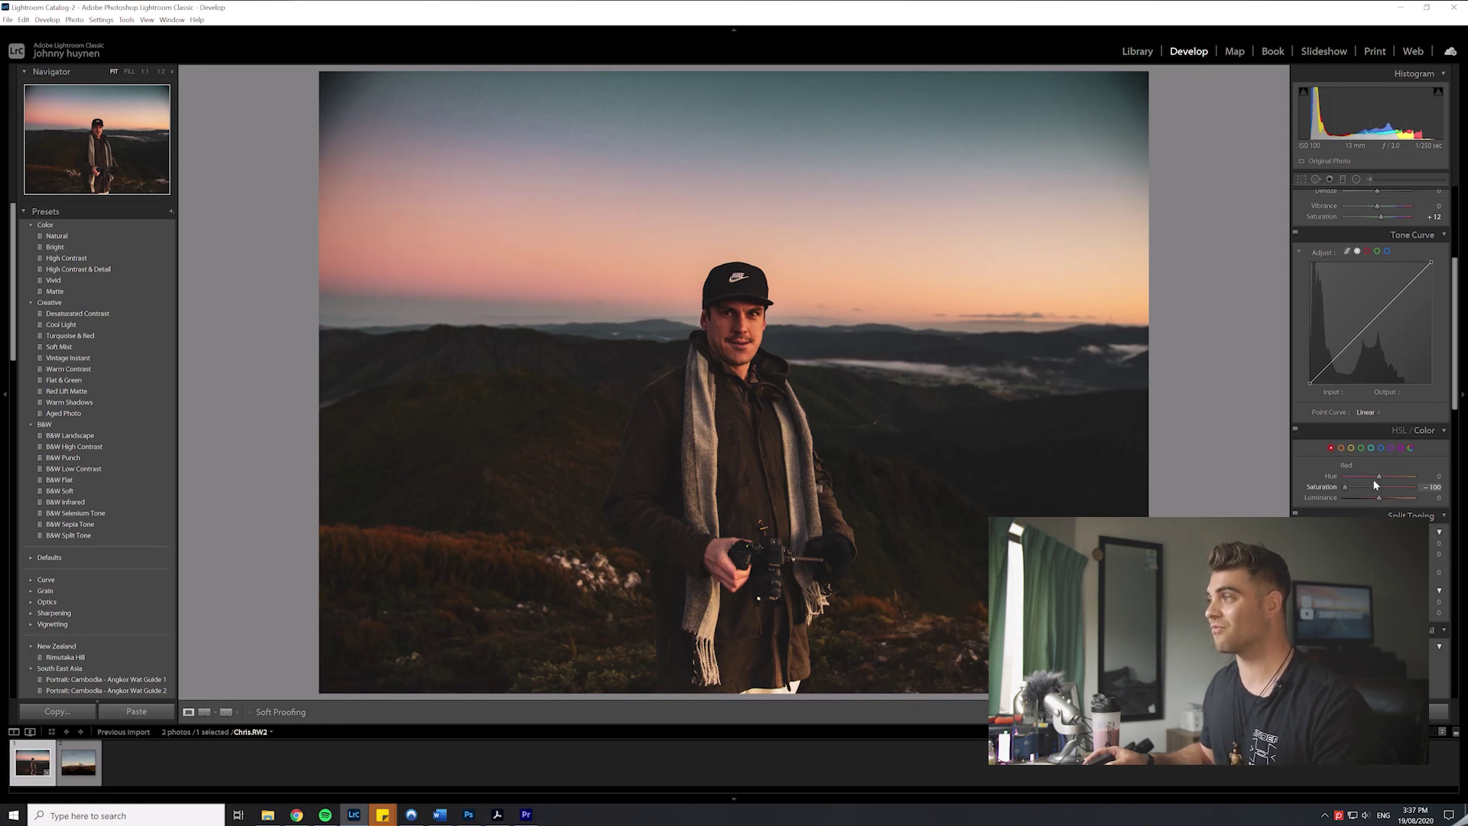
{"action": "left_click_drag", "start_coordinate": [1387, 477], "coordinate": [1378, 480]}
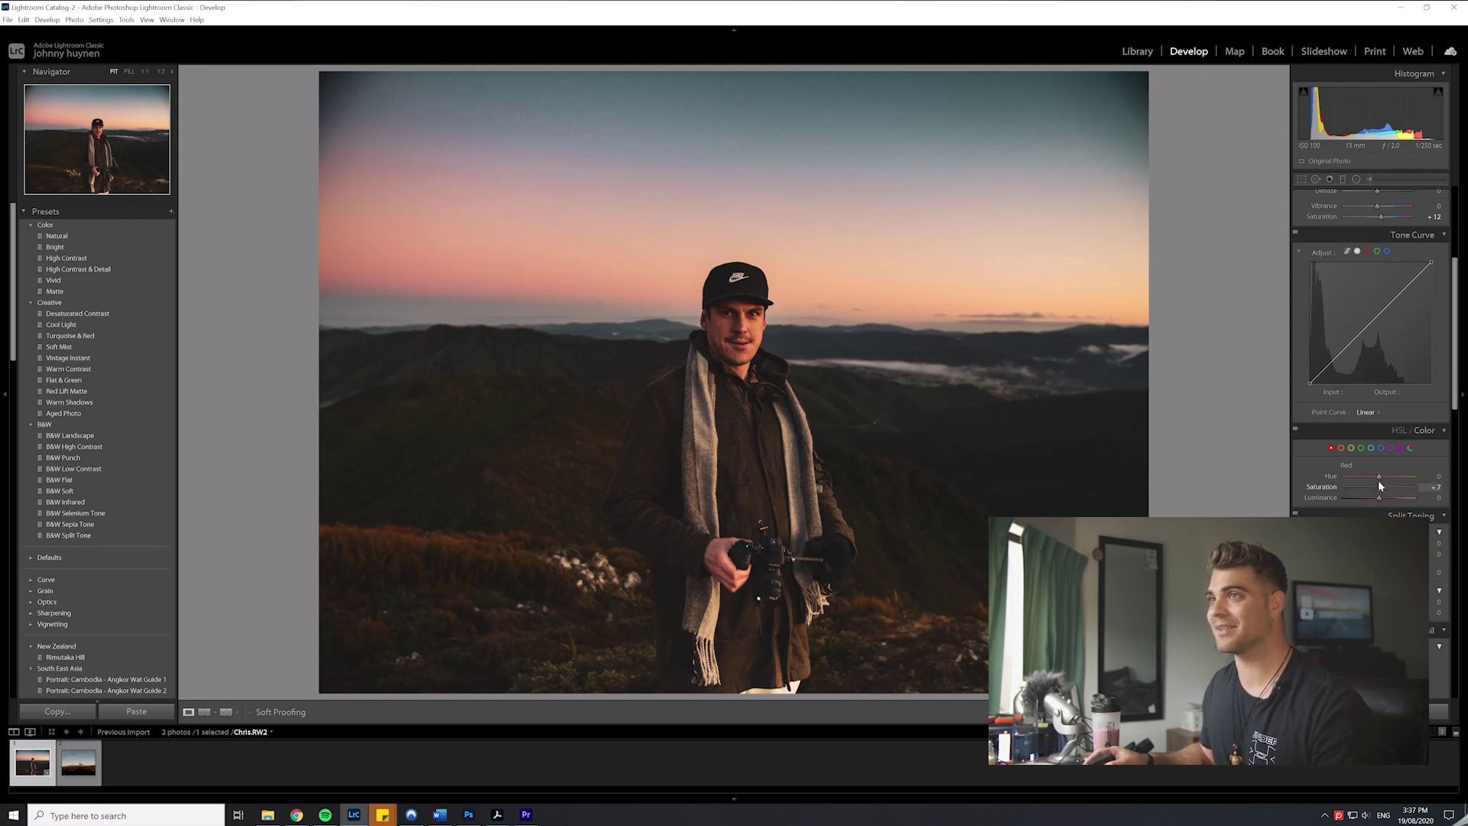
Step: Set Yellows to −20 hue, −17 saturation and +10 luminance, checking the face up close
{"action": "left_click", "coordinate": [1351, 447]}
{"action": "left_click_drag", "start_coordinate": [1378, 476], "coordinate": [1386, 477]}
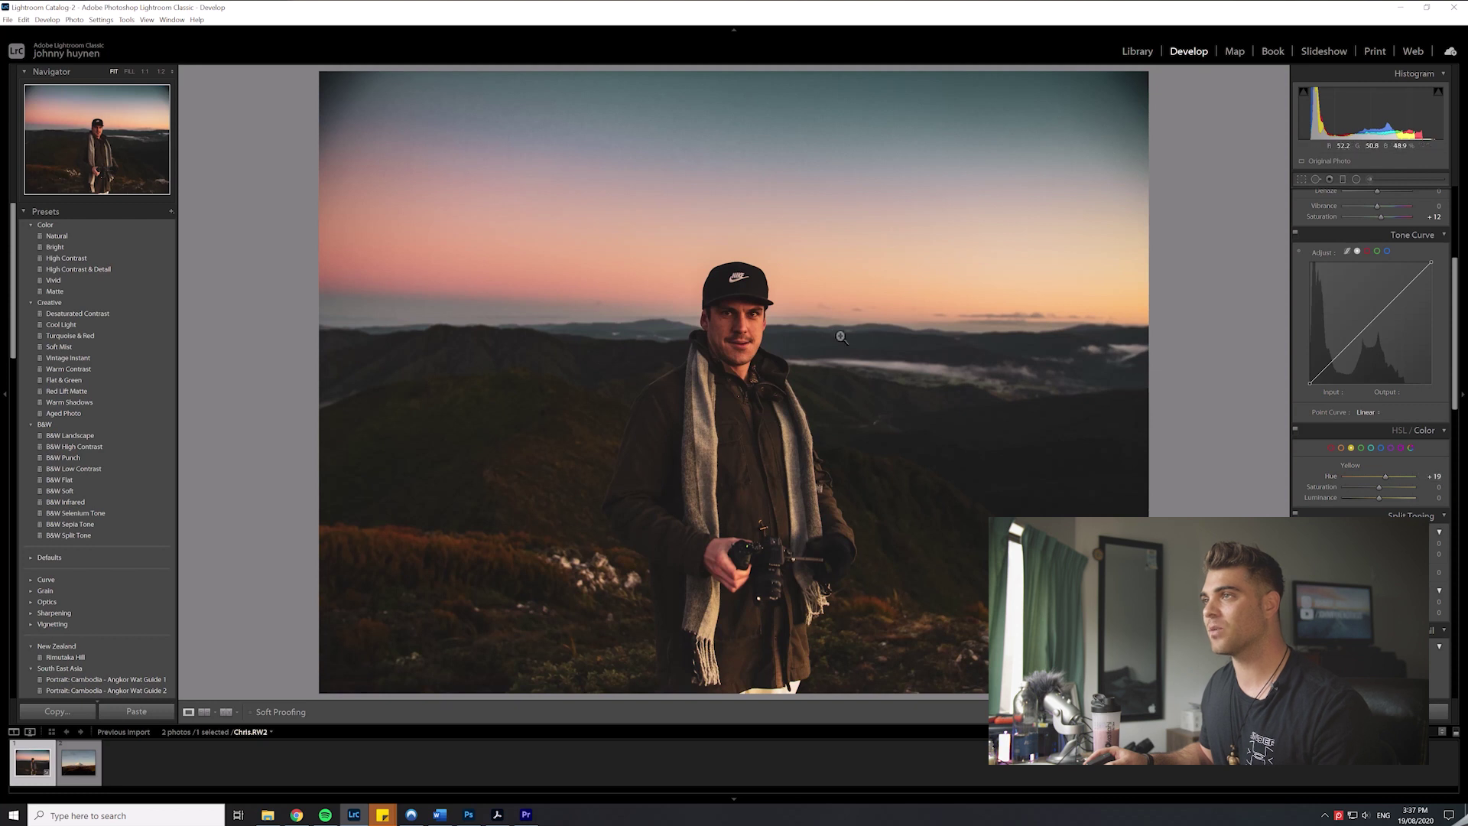
{"action": "left_click", "coordinate": [794, 339]}
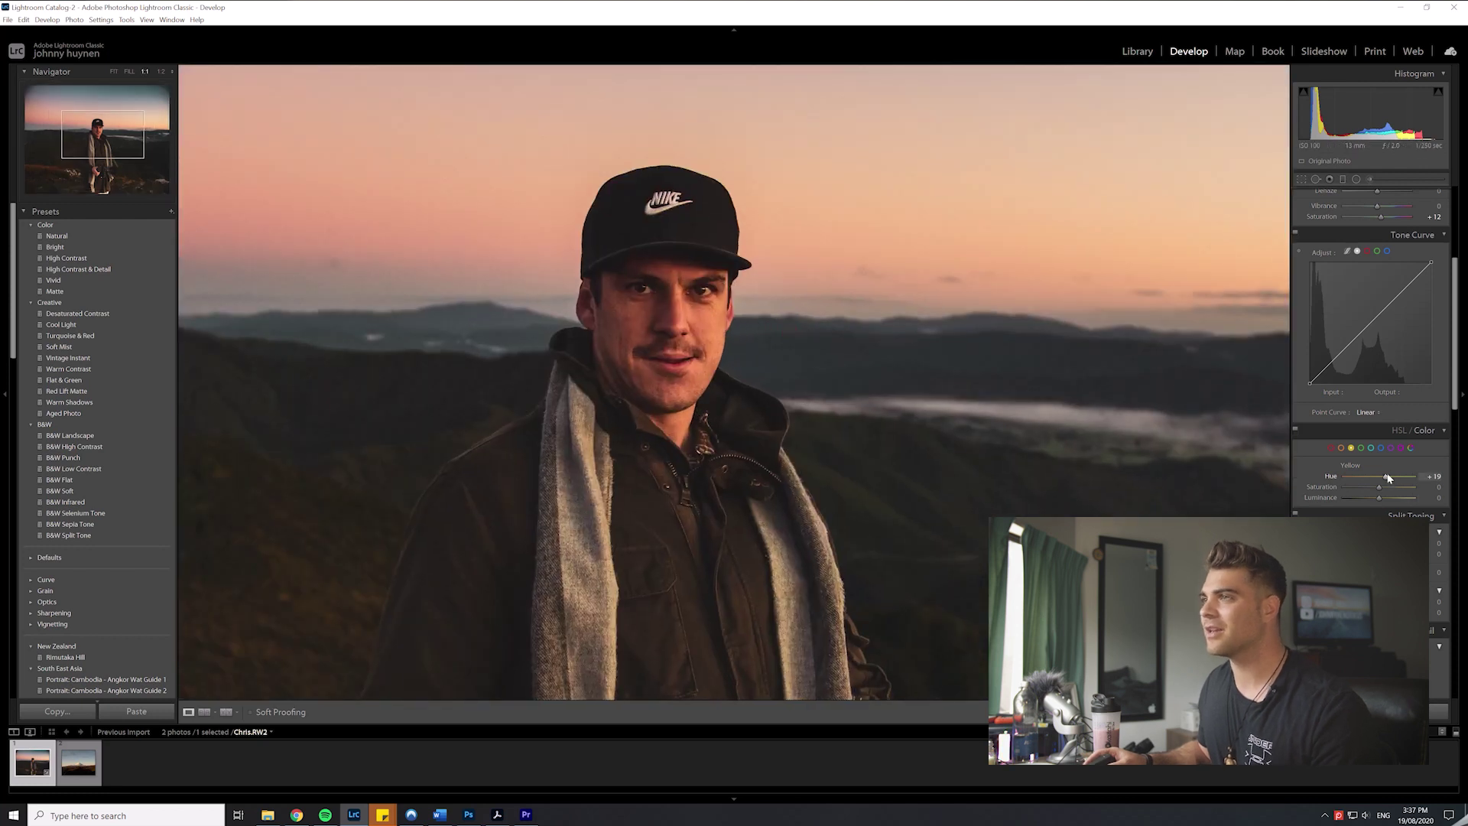
{"action": "left_click_drag", "start_coordinate": [1388, 477], "coordinate": [1353, 479]}
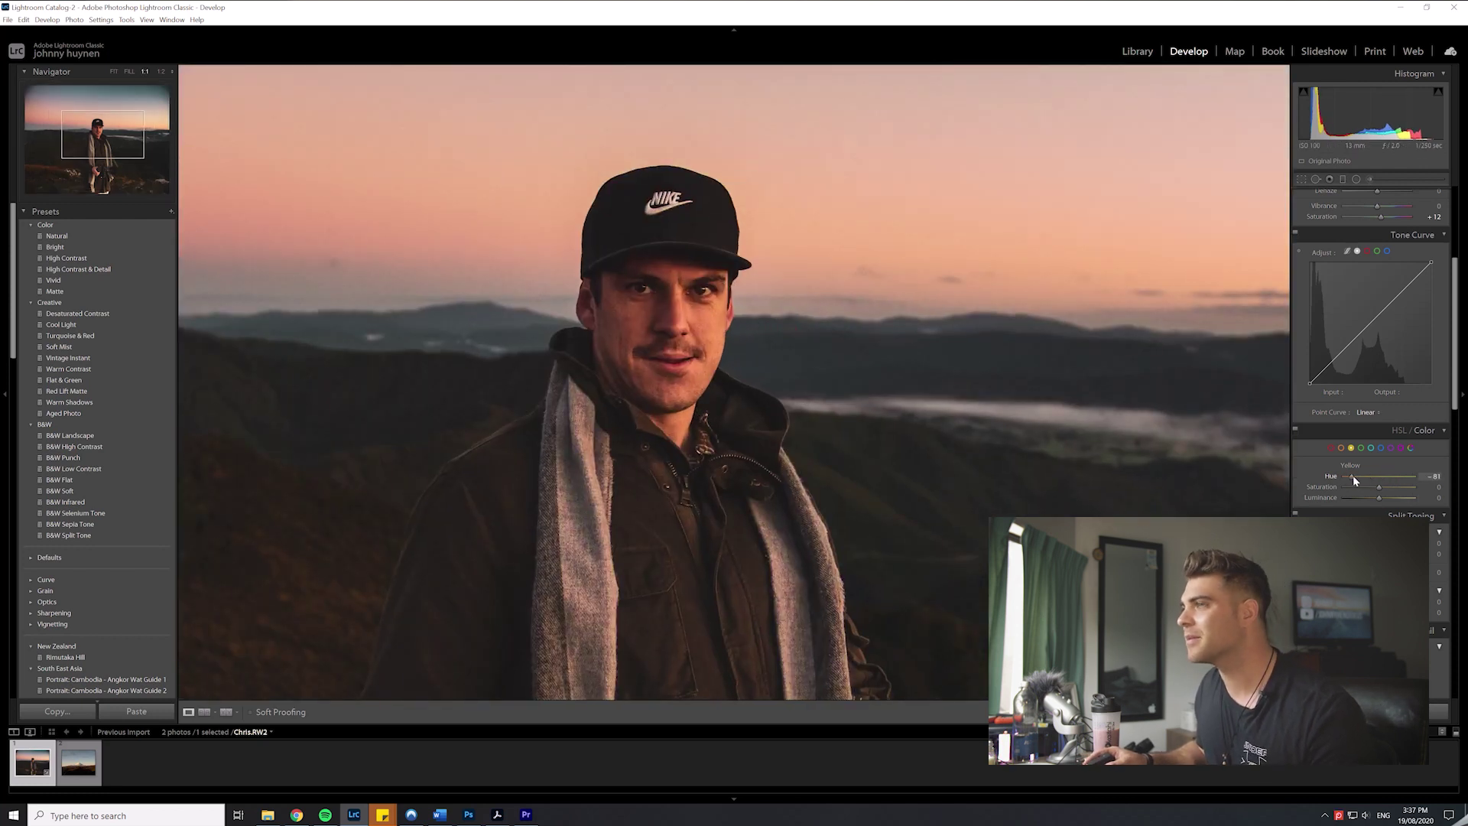
{"action": "mouse_move", "coordinate": [1353, 476]}
{"action": "left_mouse_down"}
{"action": "mouse_move", "coordinate": [1374, 490]}
{"action": "mouse_move", "coordinate": [1369, 474]}
{"action": "left_mouse_up"}
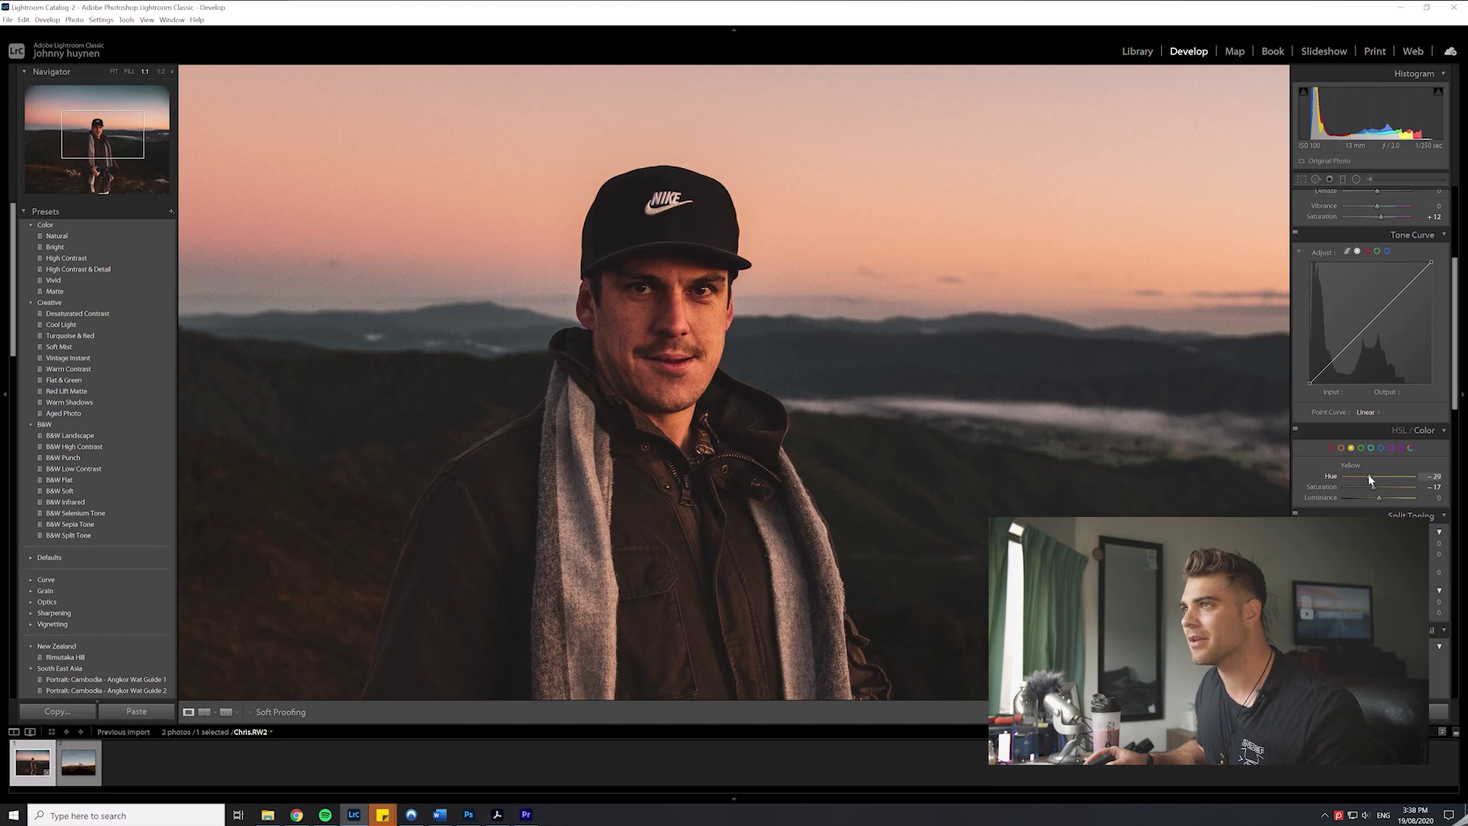
{"action": "left_click", "coordinate": [870, 431]}
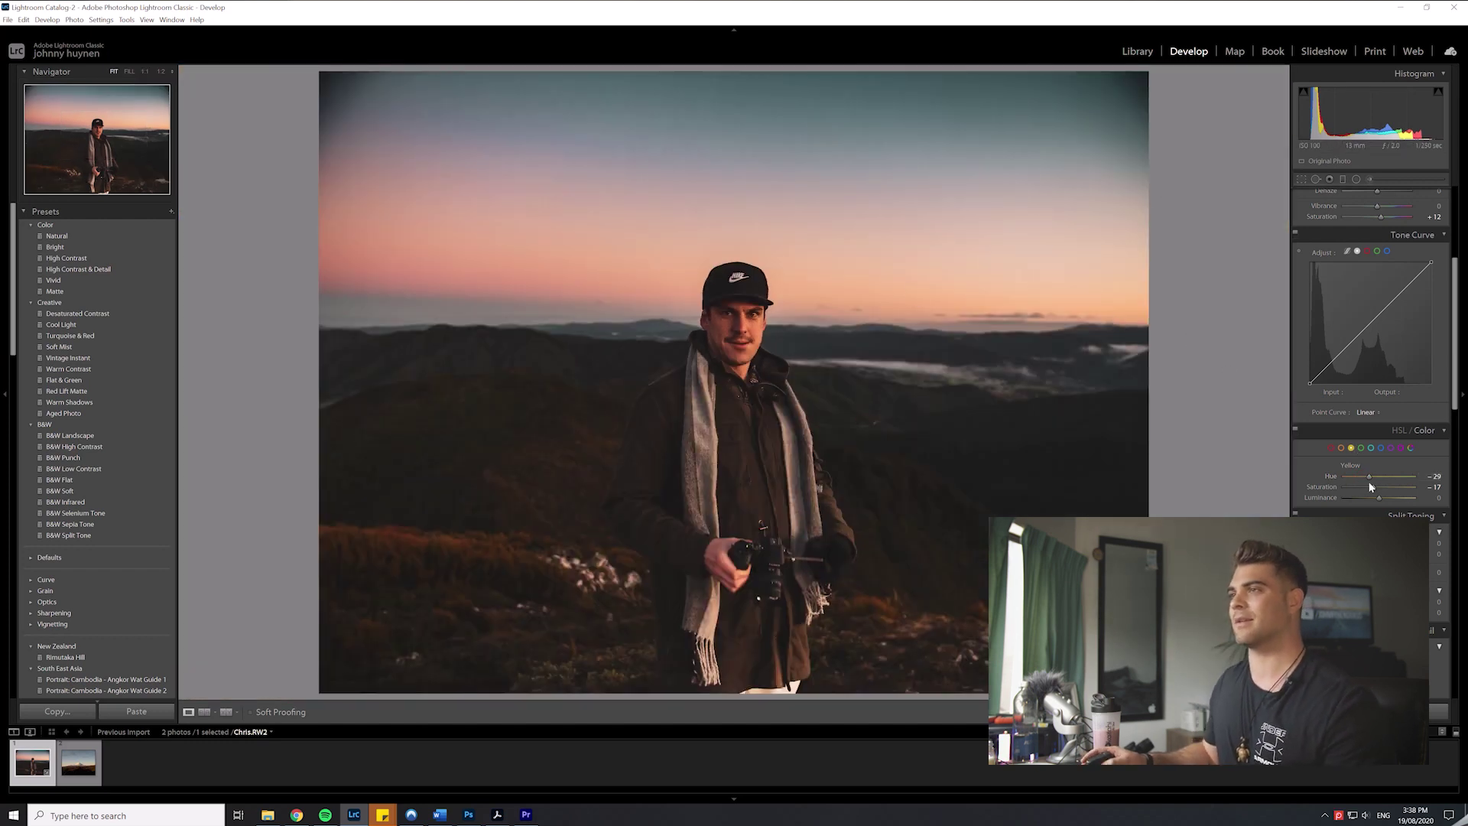
{"action": "left_click_drag", "start_coordinate": [1370, 476], "coordinate": [1380, 497]}
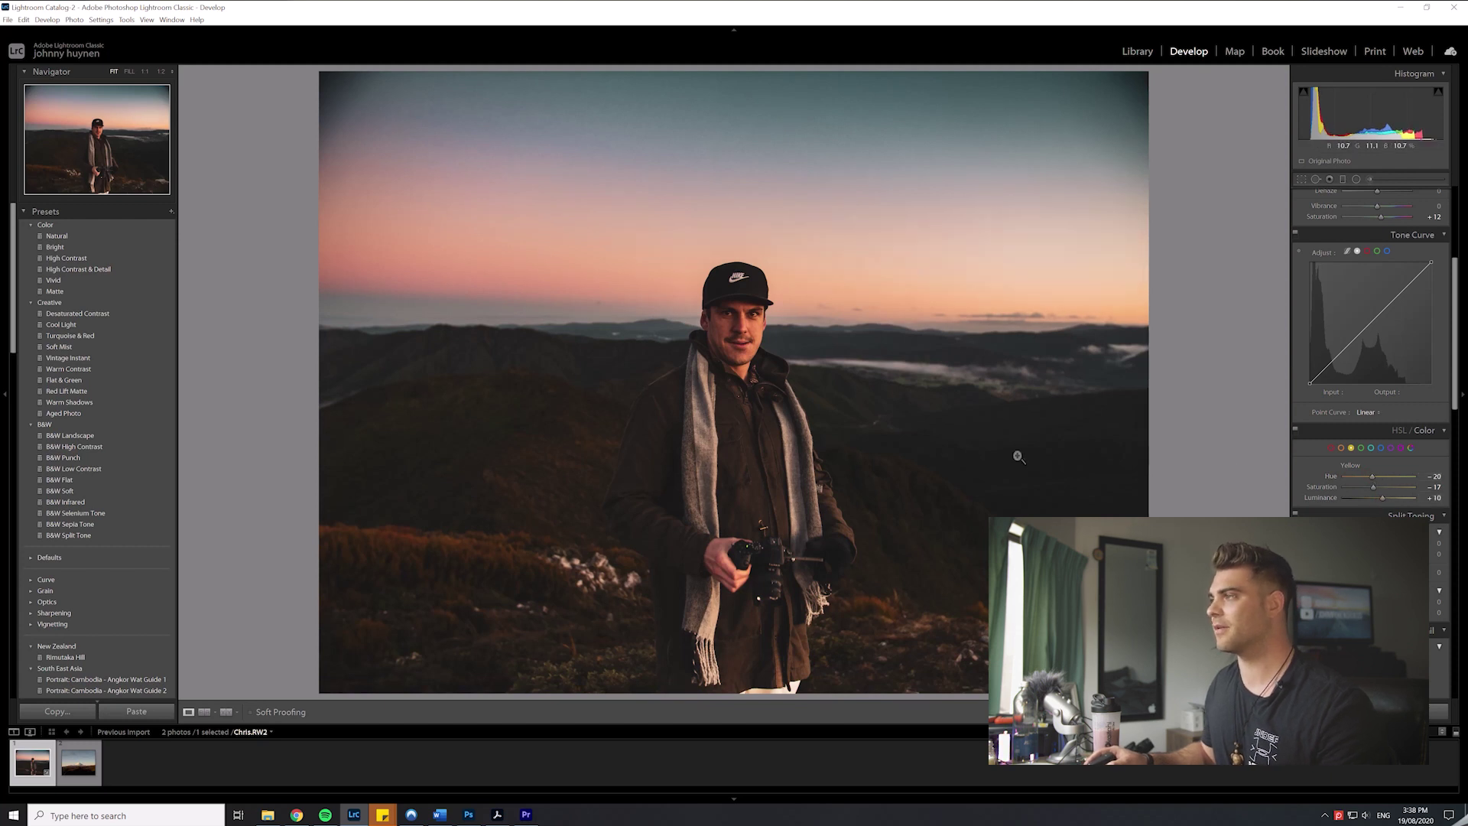
Step: Crop the portrait to a narrow vertical frame with the man recentred
{"action": "key", "text": "r"}
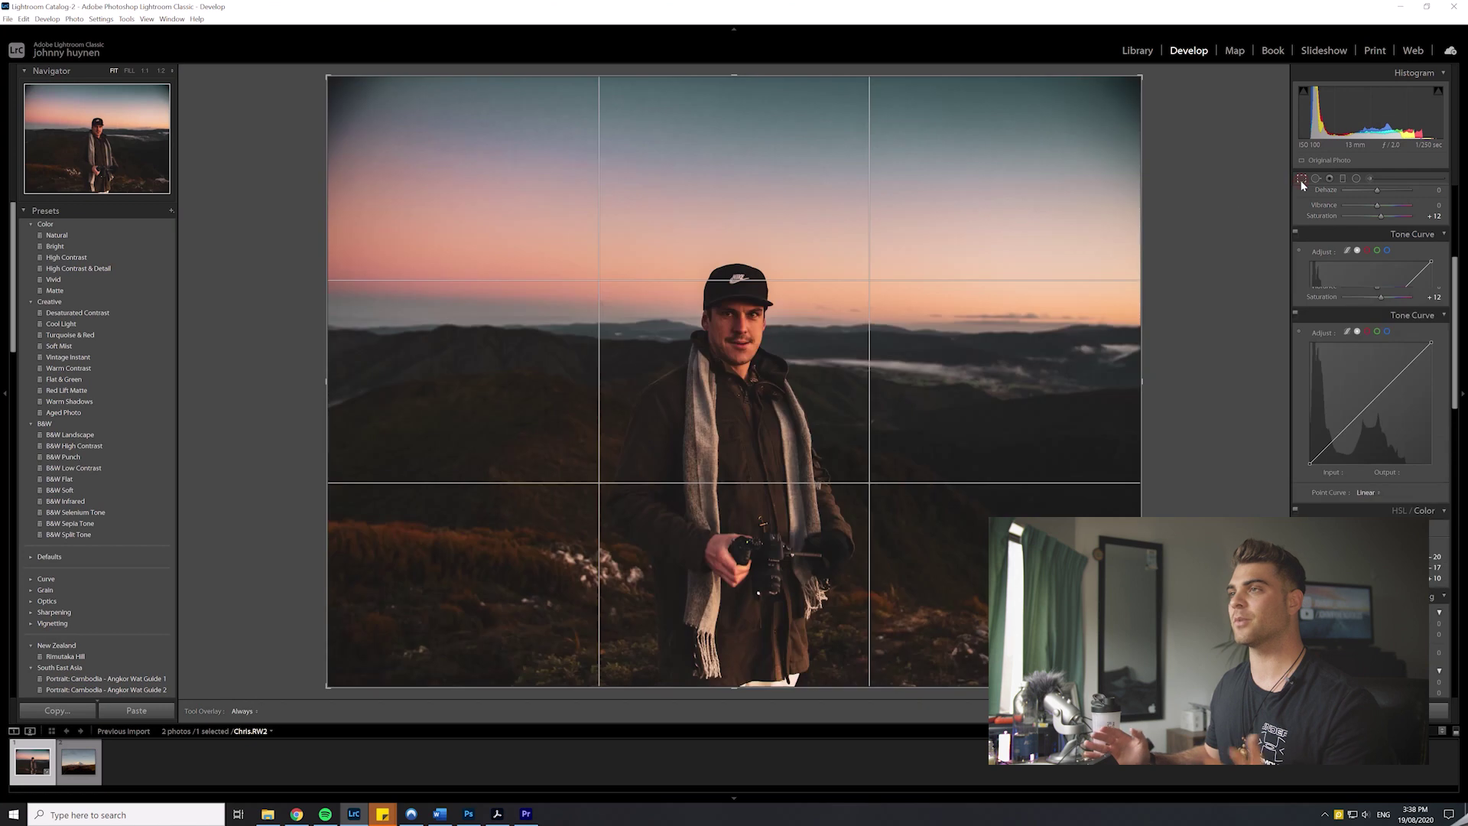
{"action": "left_click_drag", "start_coordinate": [1142, 78], "coordinate": [983, 102]}
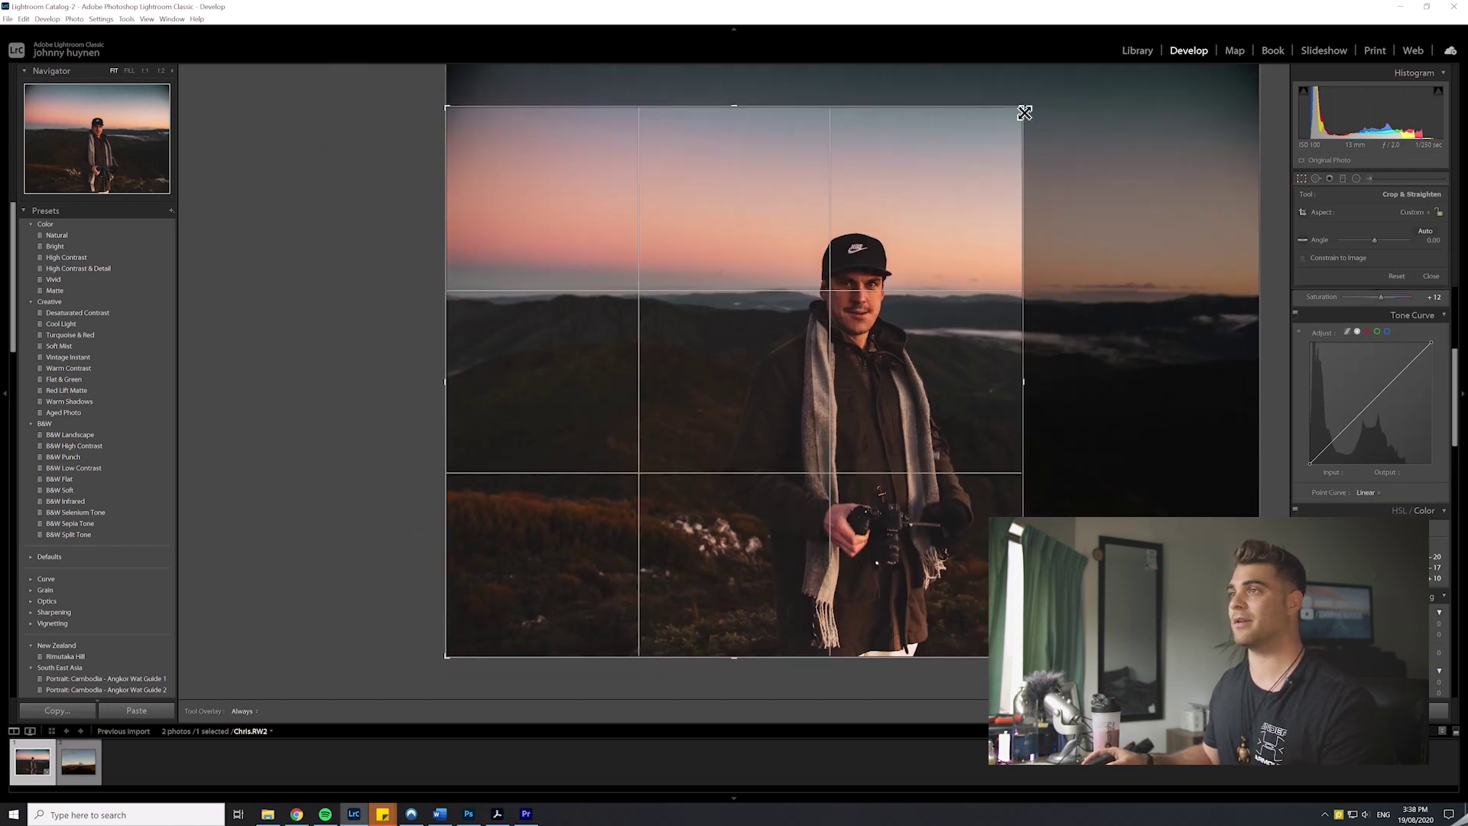
{"action": "left_click_drag", "start_coordinate": [912, 229], "coordinate": [746, 221]}
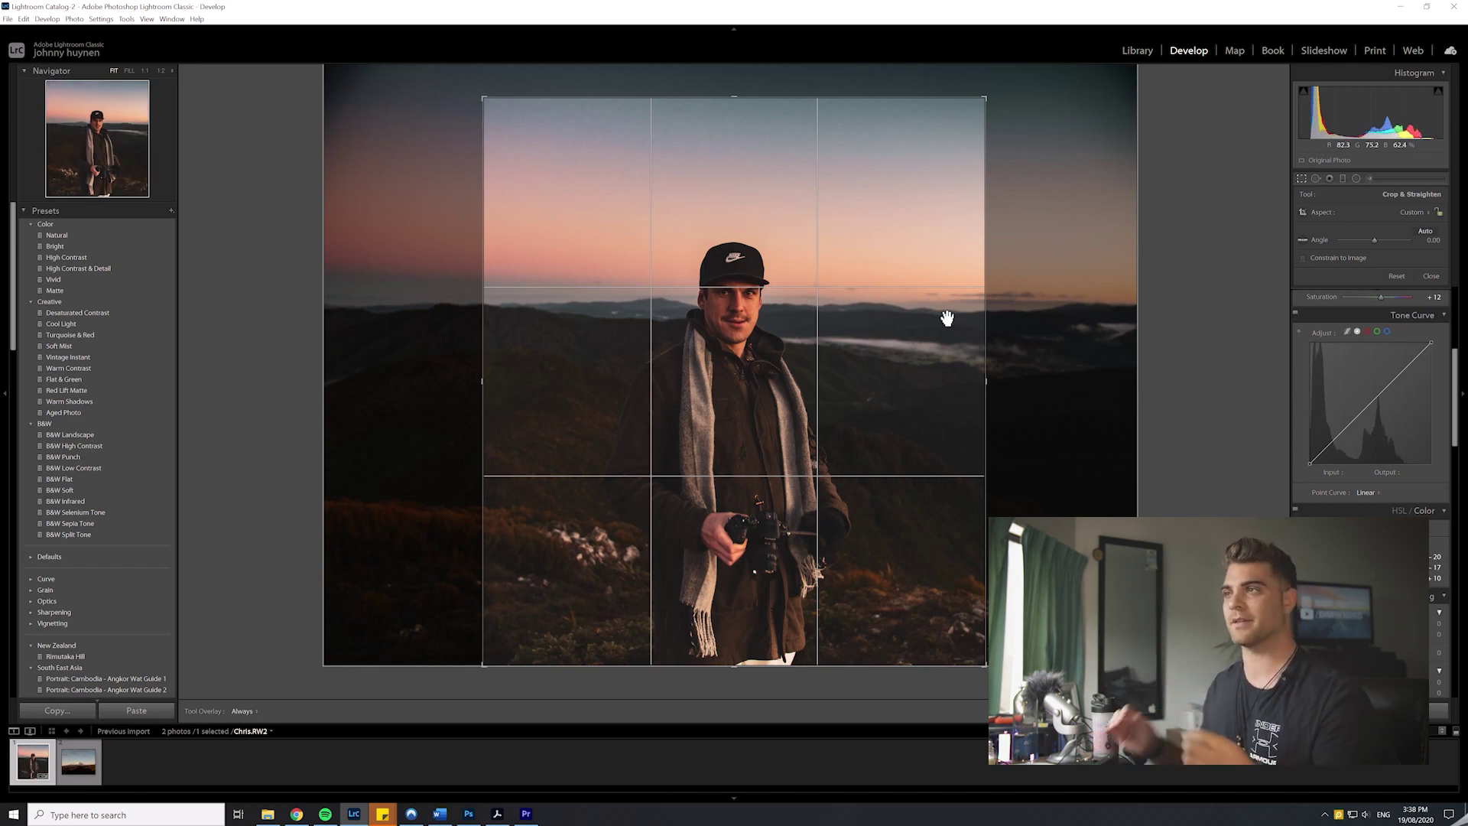
{"action": "key", "text": "Return"}
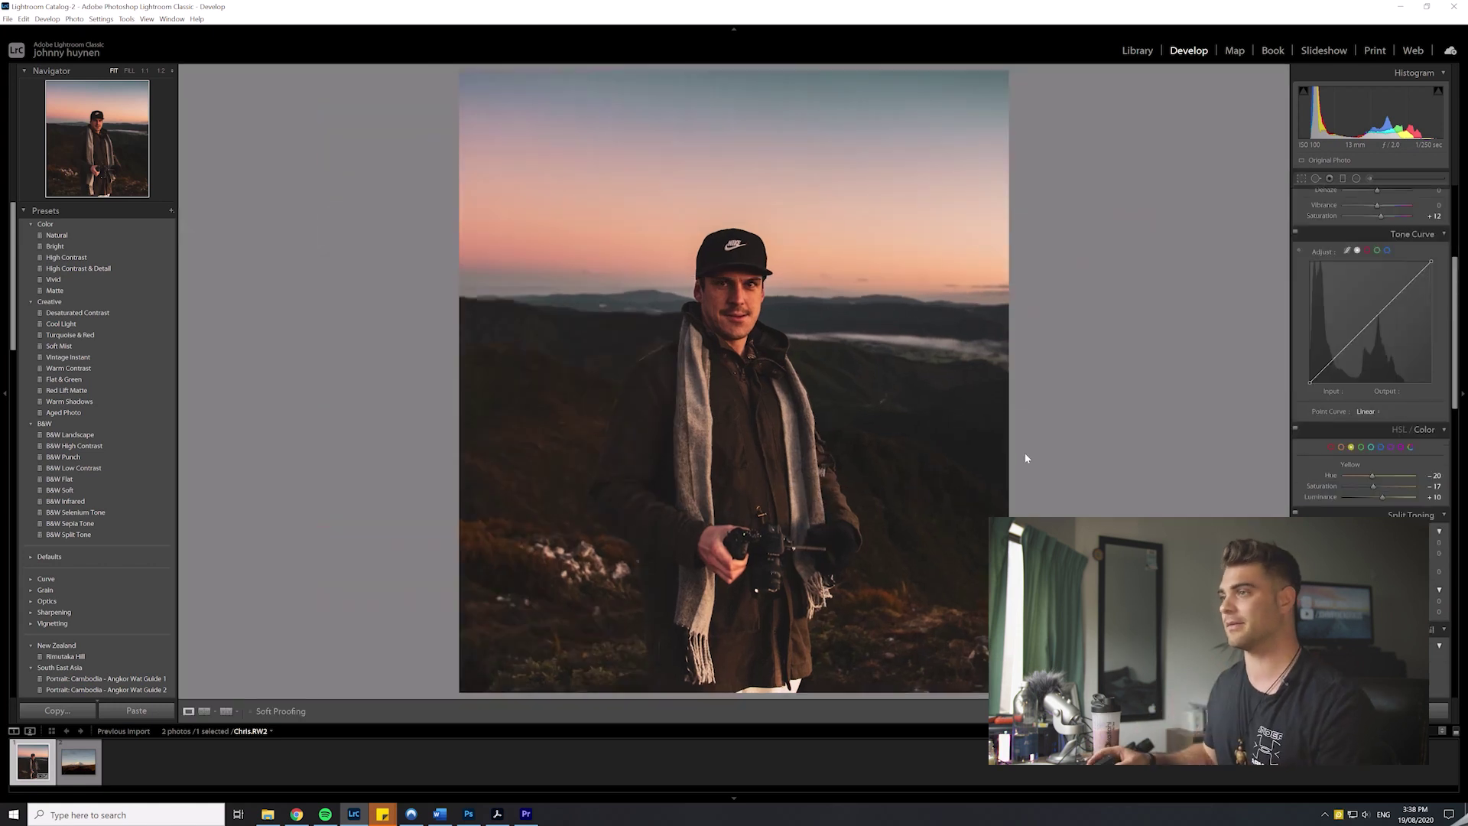
Step: View before/after, set Orange to −4 hue and −2 saturation, then open the mountain photo
{"action": "left_click", "coordinate": [221, 711]}
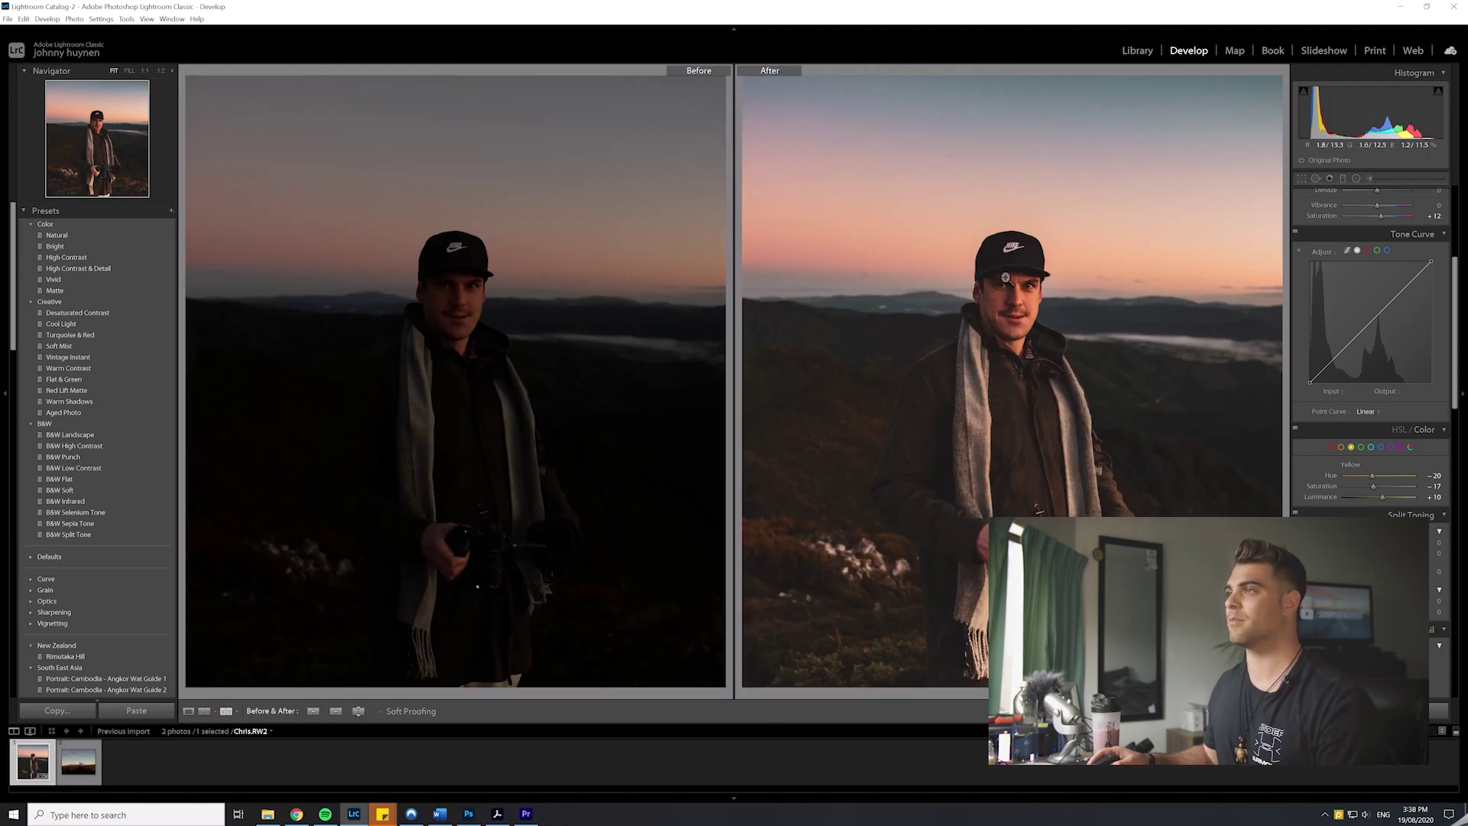
{"action": "left_click", "coordinate": [1341, 446]}
{"action": "double_click", "coordinate": [1375, 474]}
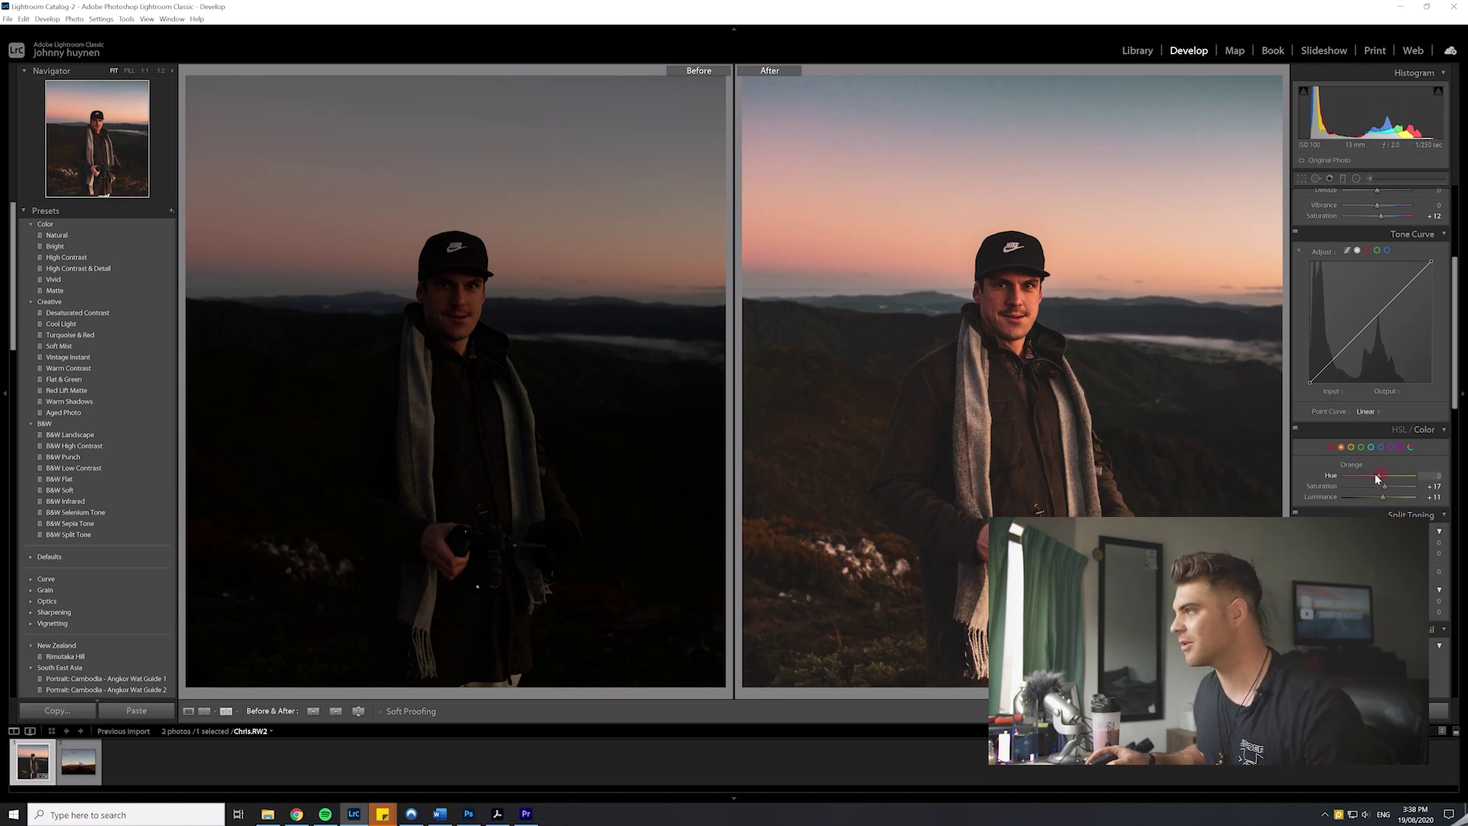
{"action": "left_click_drag", "start_coordinate": [1375, 474], "coordinate": [1375, 475]}
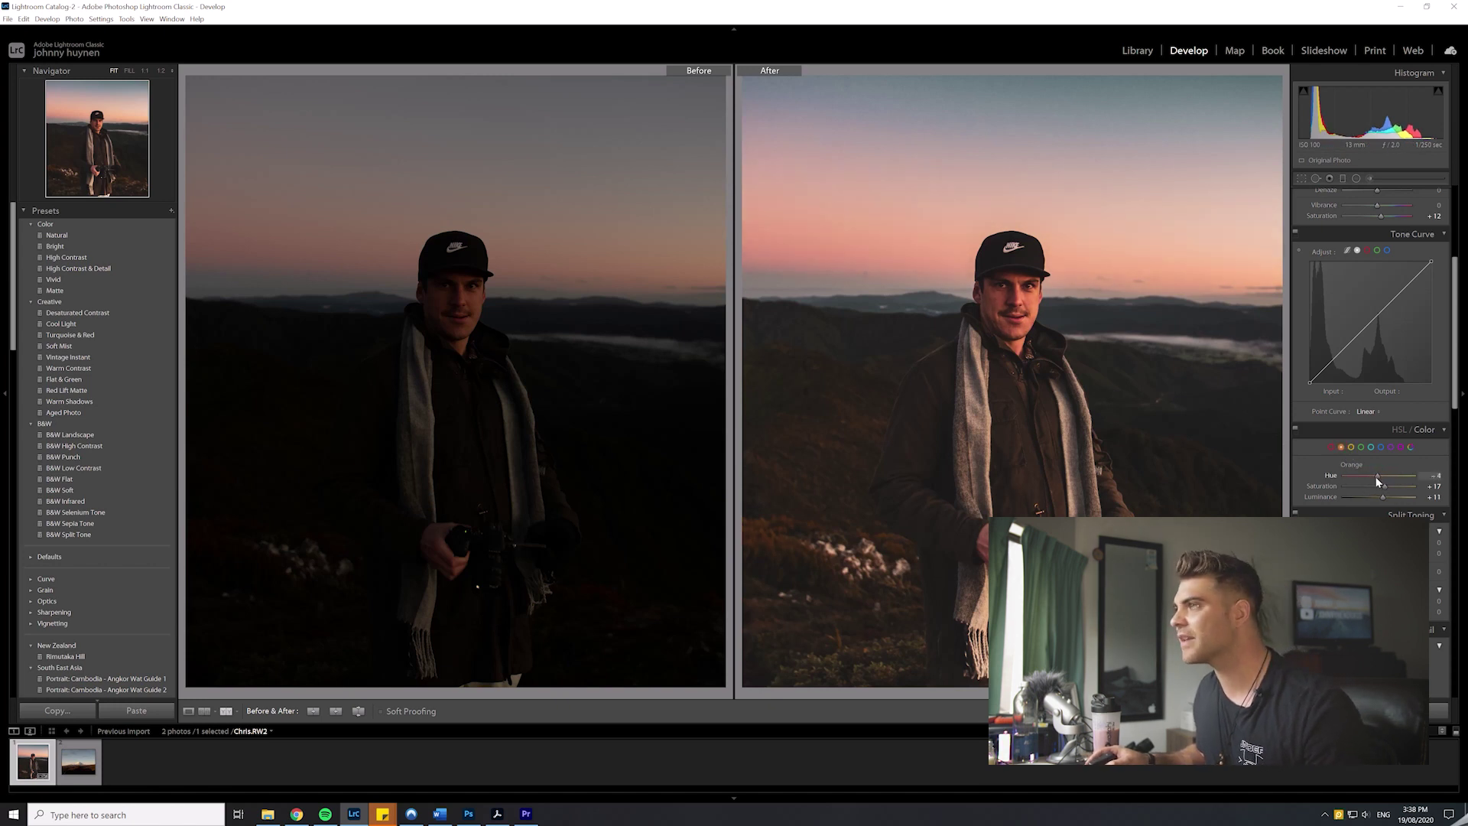
{"action": "left_click", "coordinate": [1379, 485]}
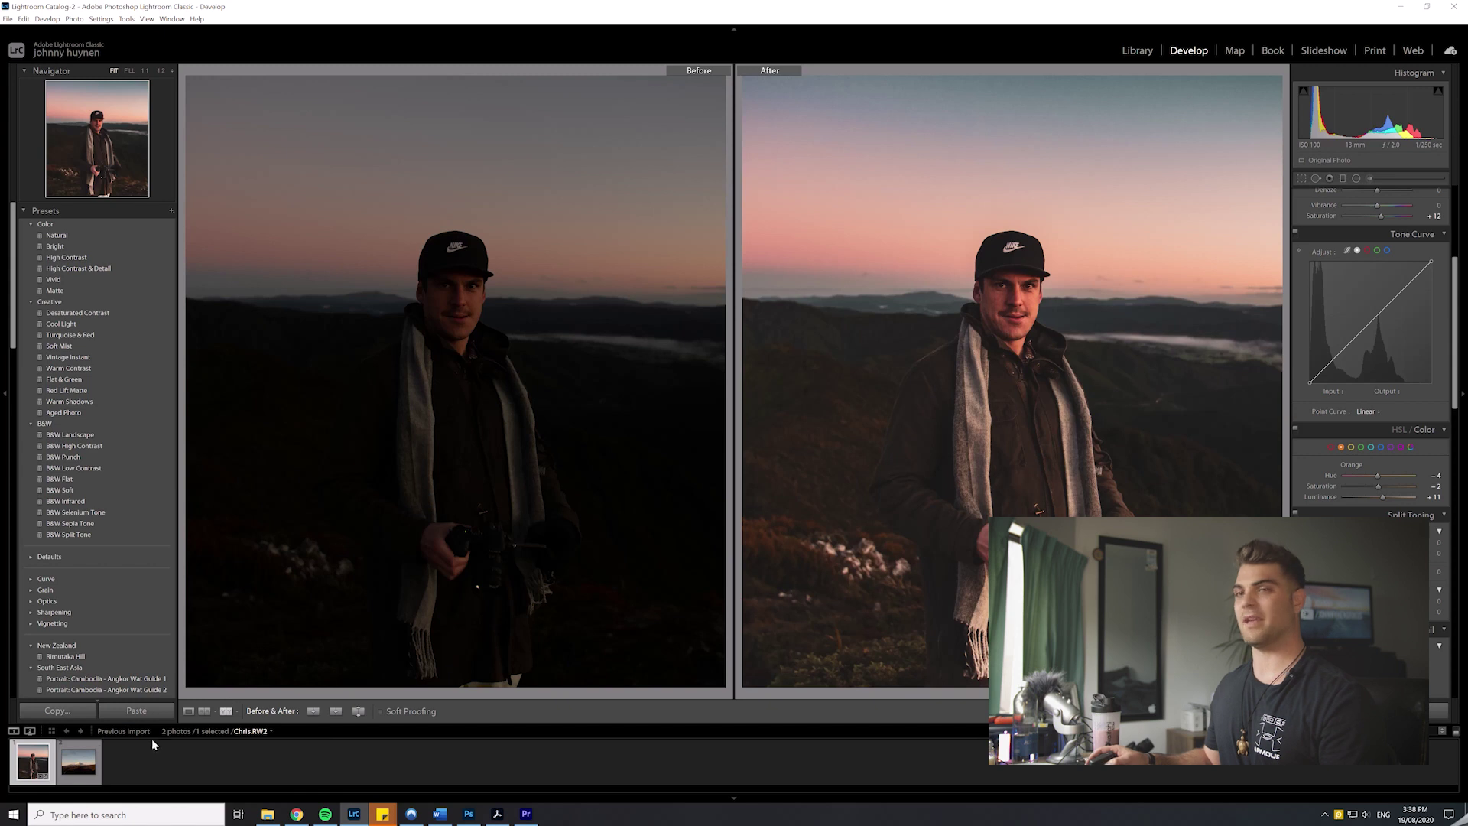
{"action": "left_click", "coordinate": [71, 771]}
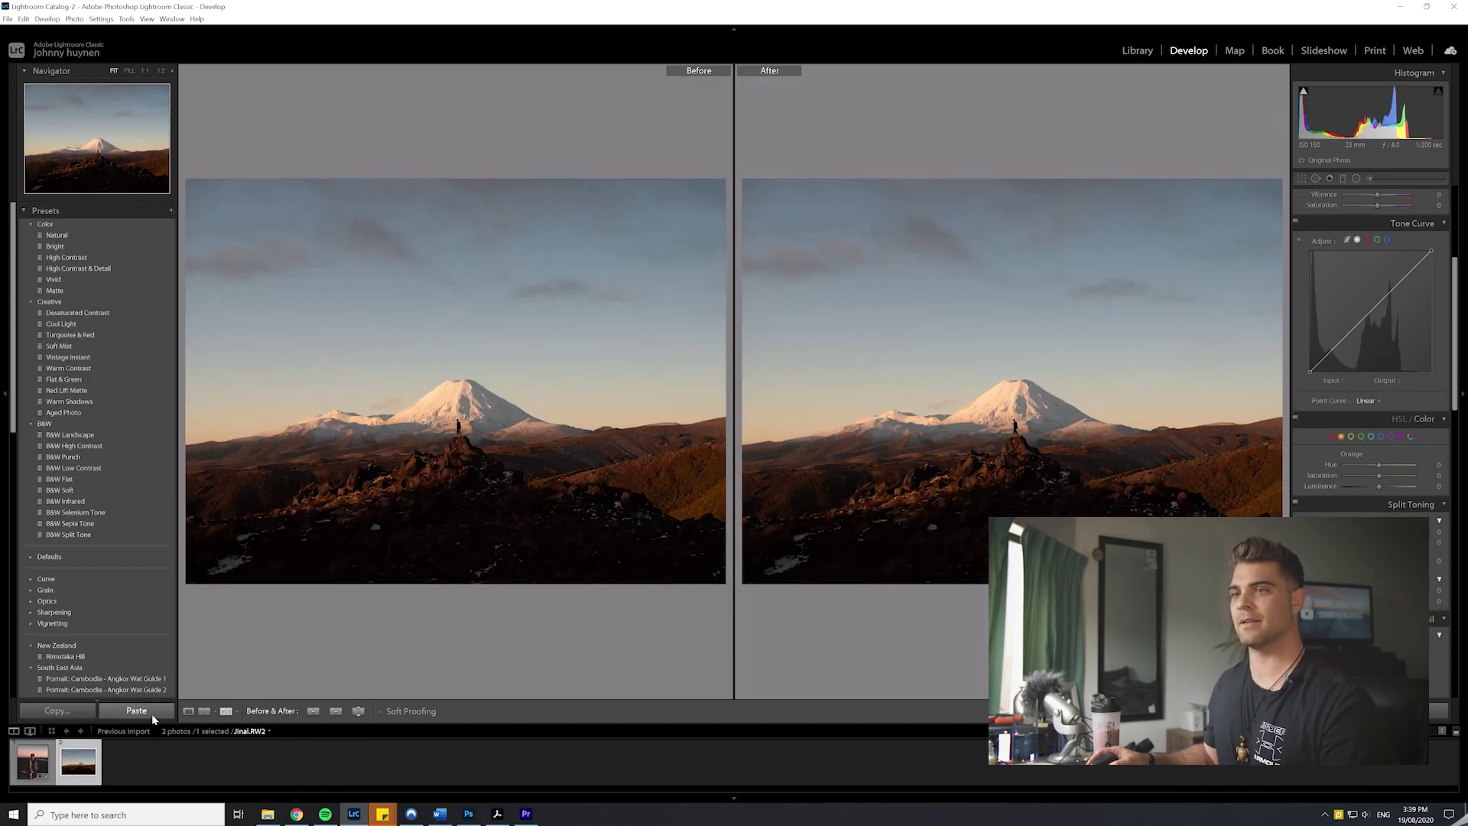
Step: Show the mountain photo alone in Loupe view, checking the hiker at 1:1 before refitting
{"action": "left_click", "coordinate": [188, 710]}
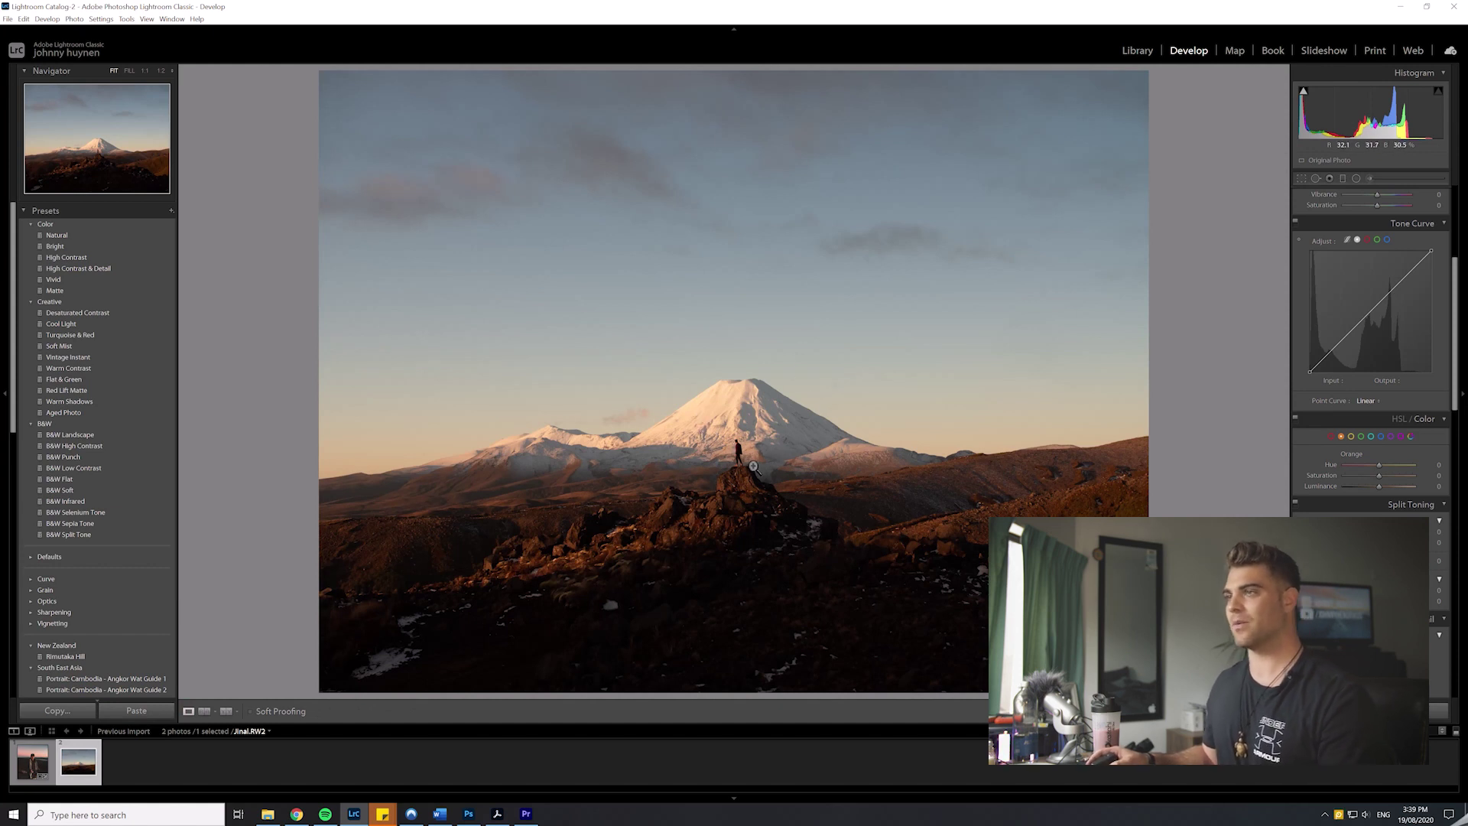
{"action": "left_click", "coordinate": [745, 457]}
{"action": "scroll", "coordinate": [735, 436], "scroll_direction": "down", "scroll_amount": 1}
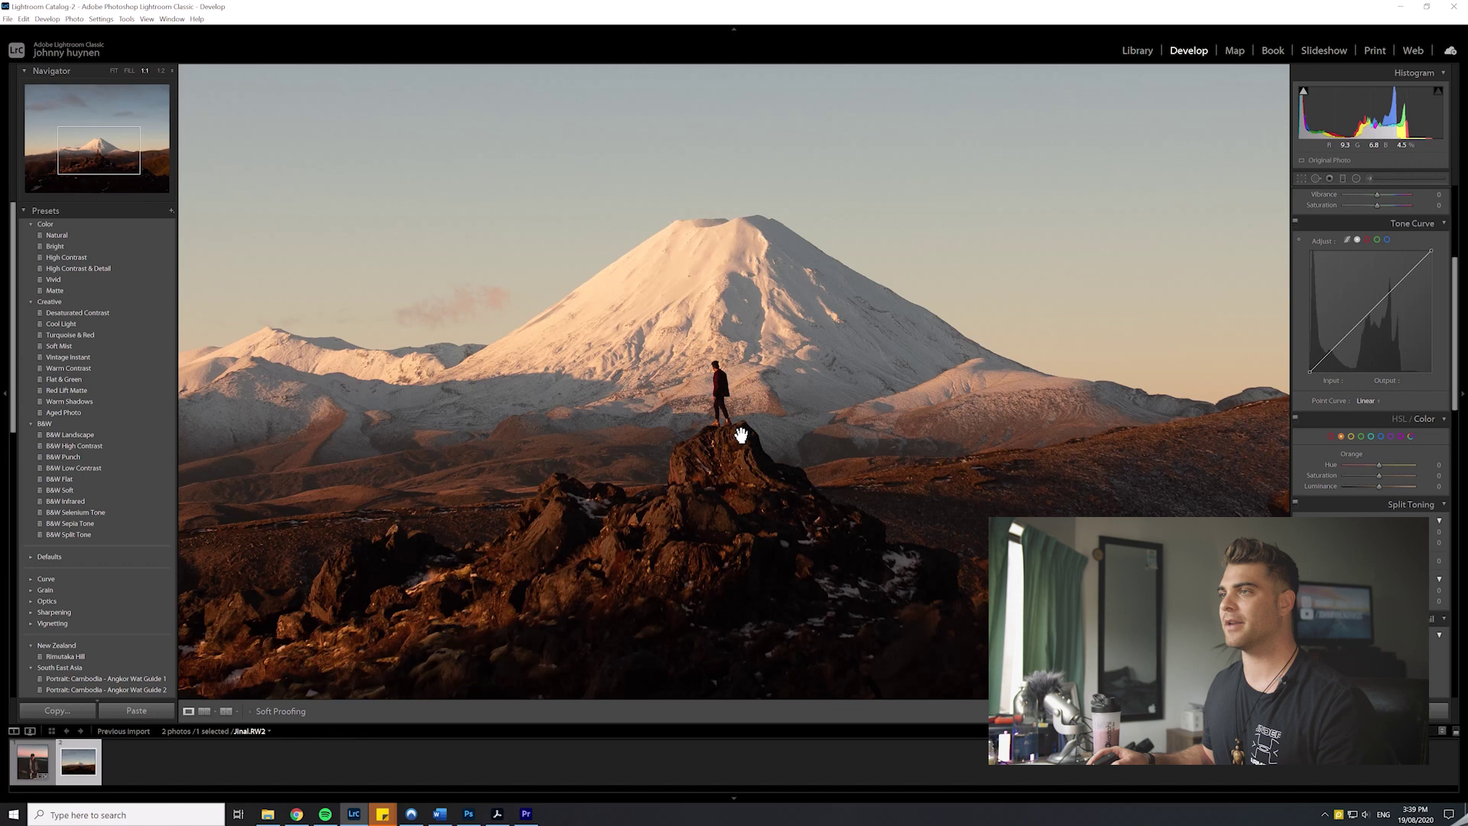
{"action": "left_click", "coordinate": [723, 453]}
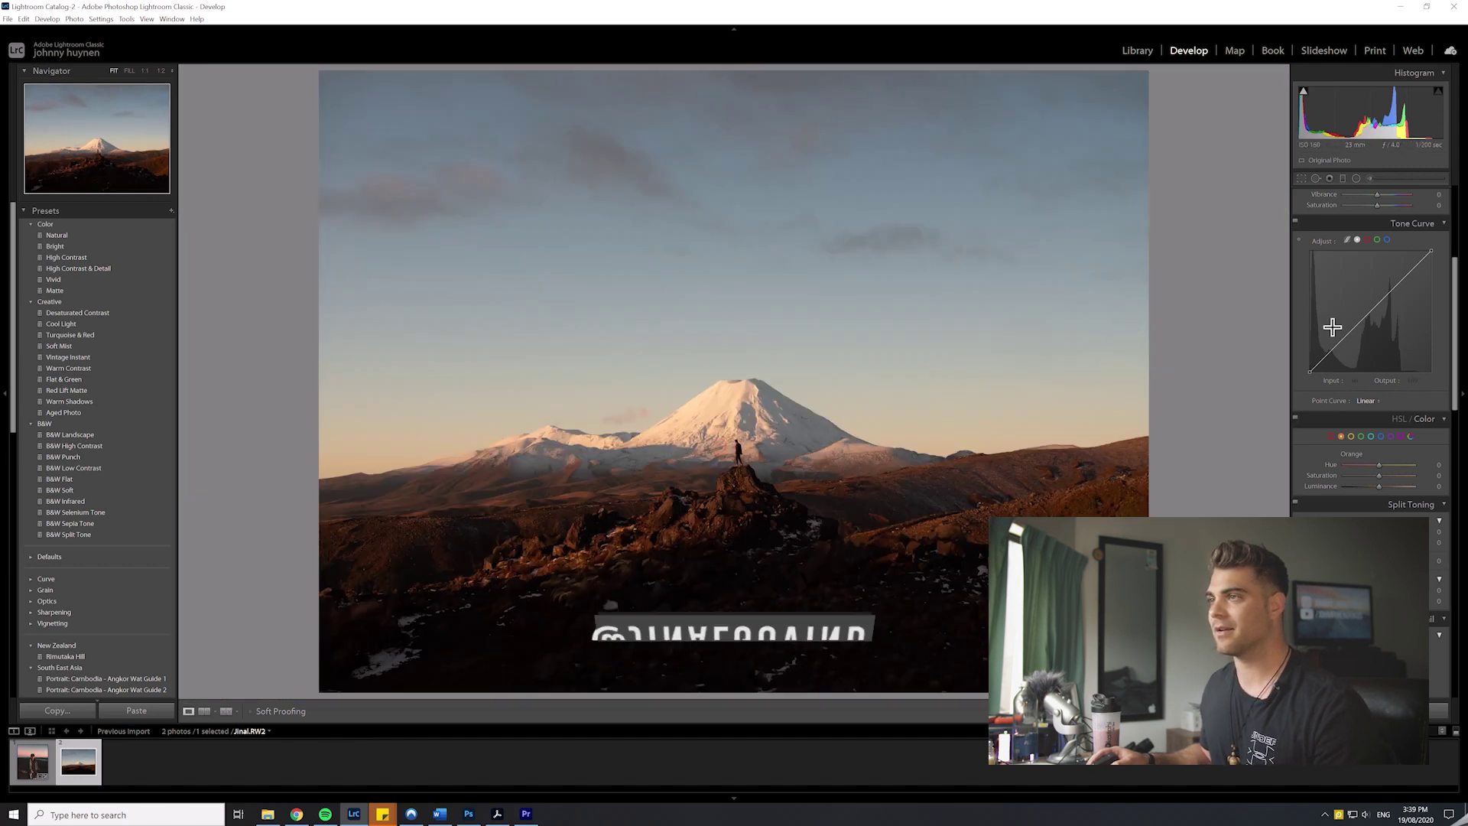
{"action": "scroll", "coordinate": [1345, 314], "scroll_direction": "up", "scroll_amount": 3}
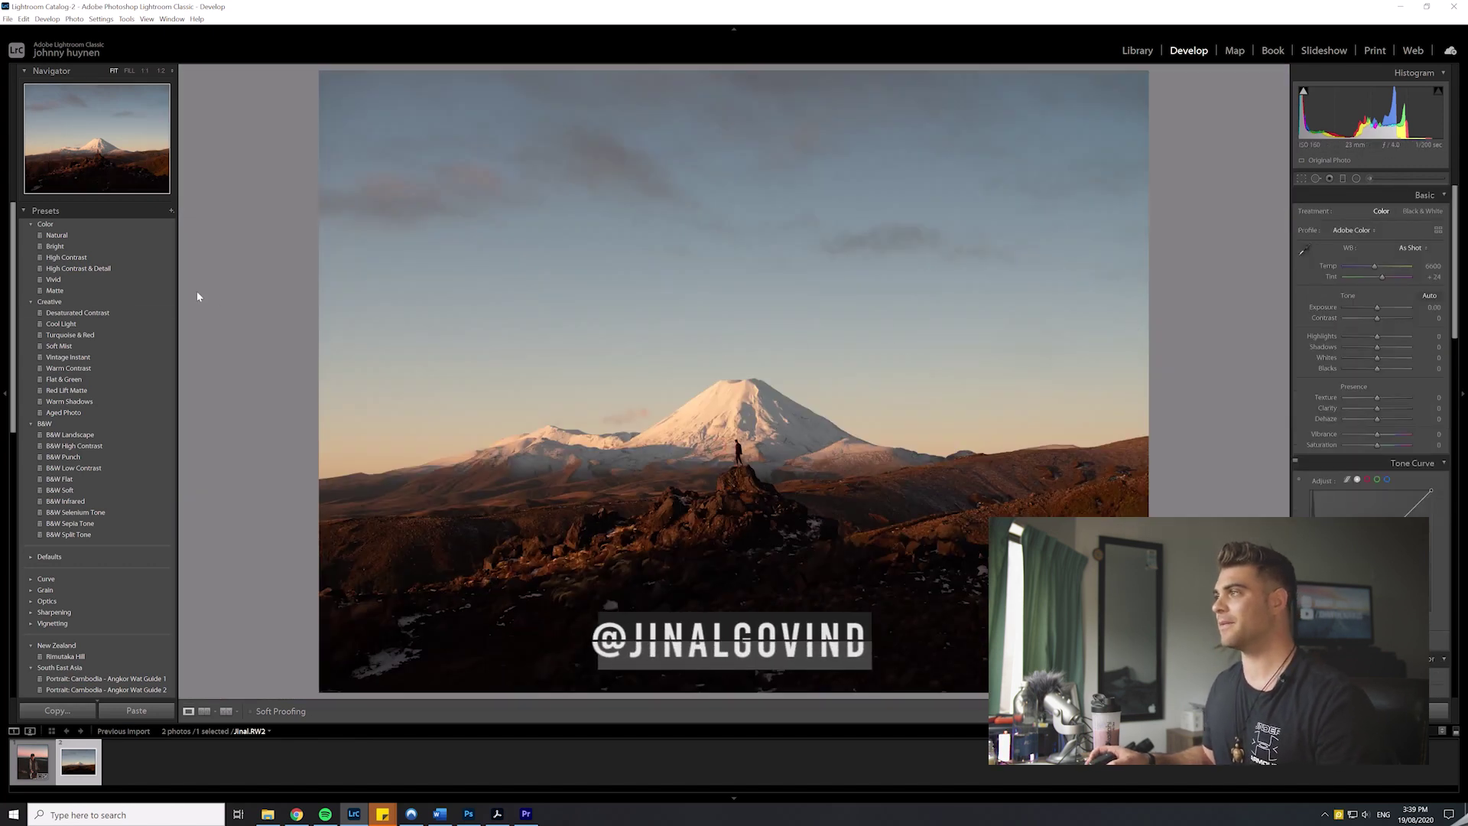
Step: Apply Warm Contrast to the mountain photo, then fine-tune exposure, contrast and clarity (+32)
{"action": "left_click", "coordinate": [52, 368]}
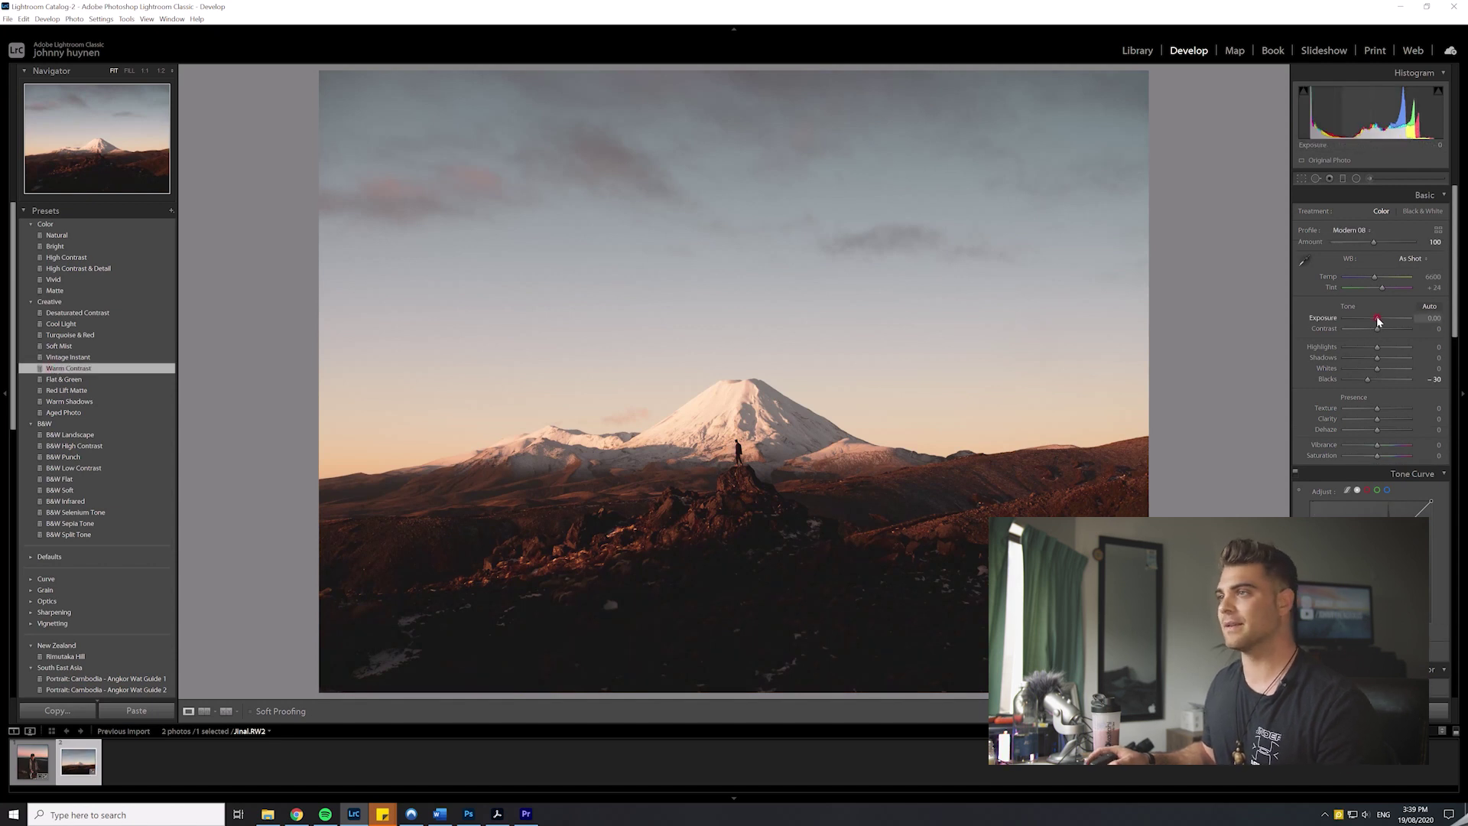
{"action": "mouse_move", "coordinate": [1377, 318]}
{"action": "left_mouse_down"}
{"action": "mouse_move", "coordinate": [1390, 357]}
{"action": "mouse_move", "coordinate": [1375, 378]}
{"action": "mouse_move", "coordinate": [1387, 368]}
{"action": "mouse_move", "coordinate": [1359, 348]}
{"action": "left_mouse_up"}
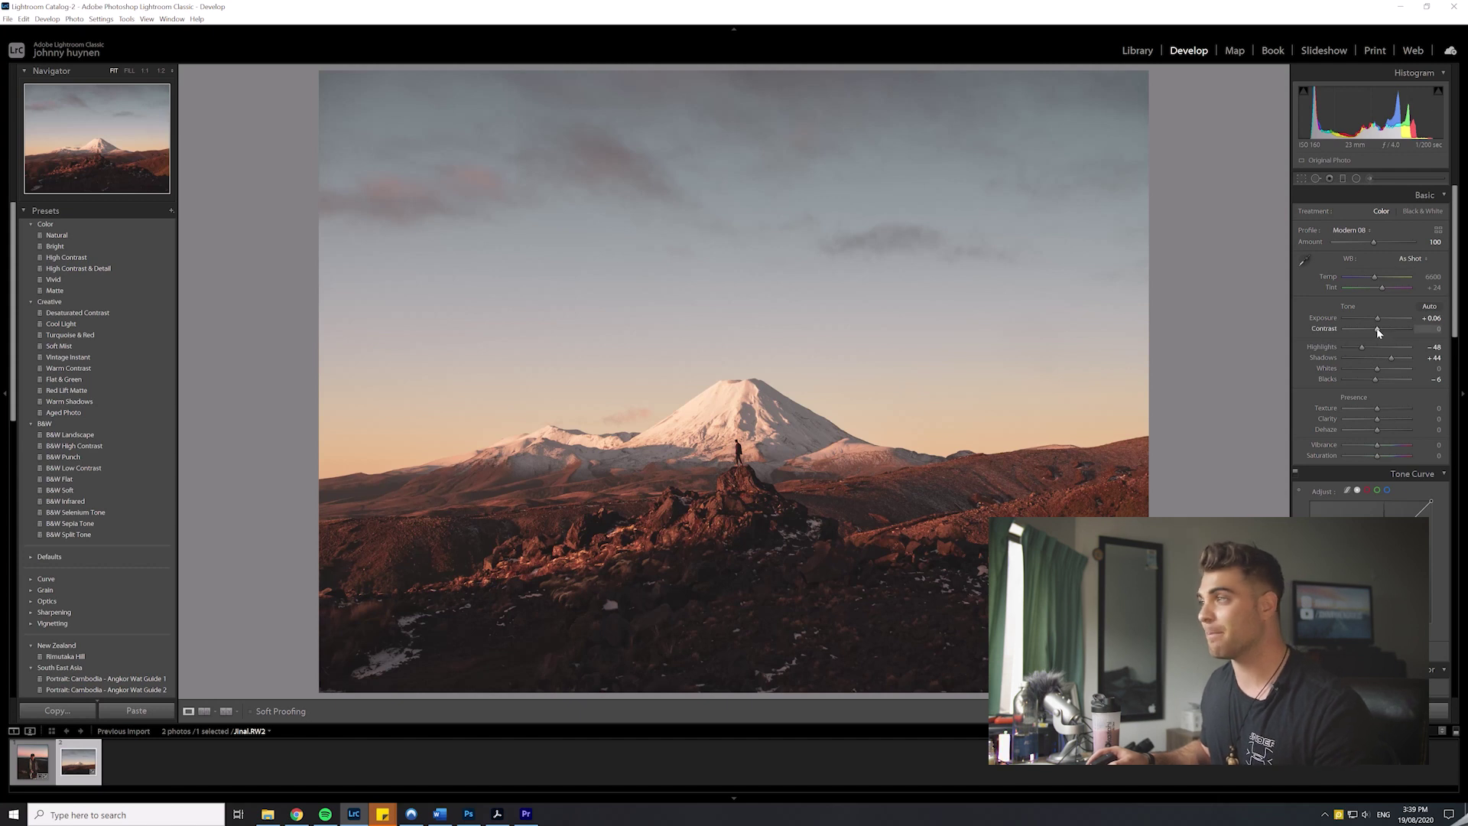
{"action": "left_click_drag", "start_coordinate": [1382, 328], "coordinate": [1380, 328]}
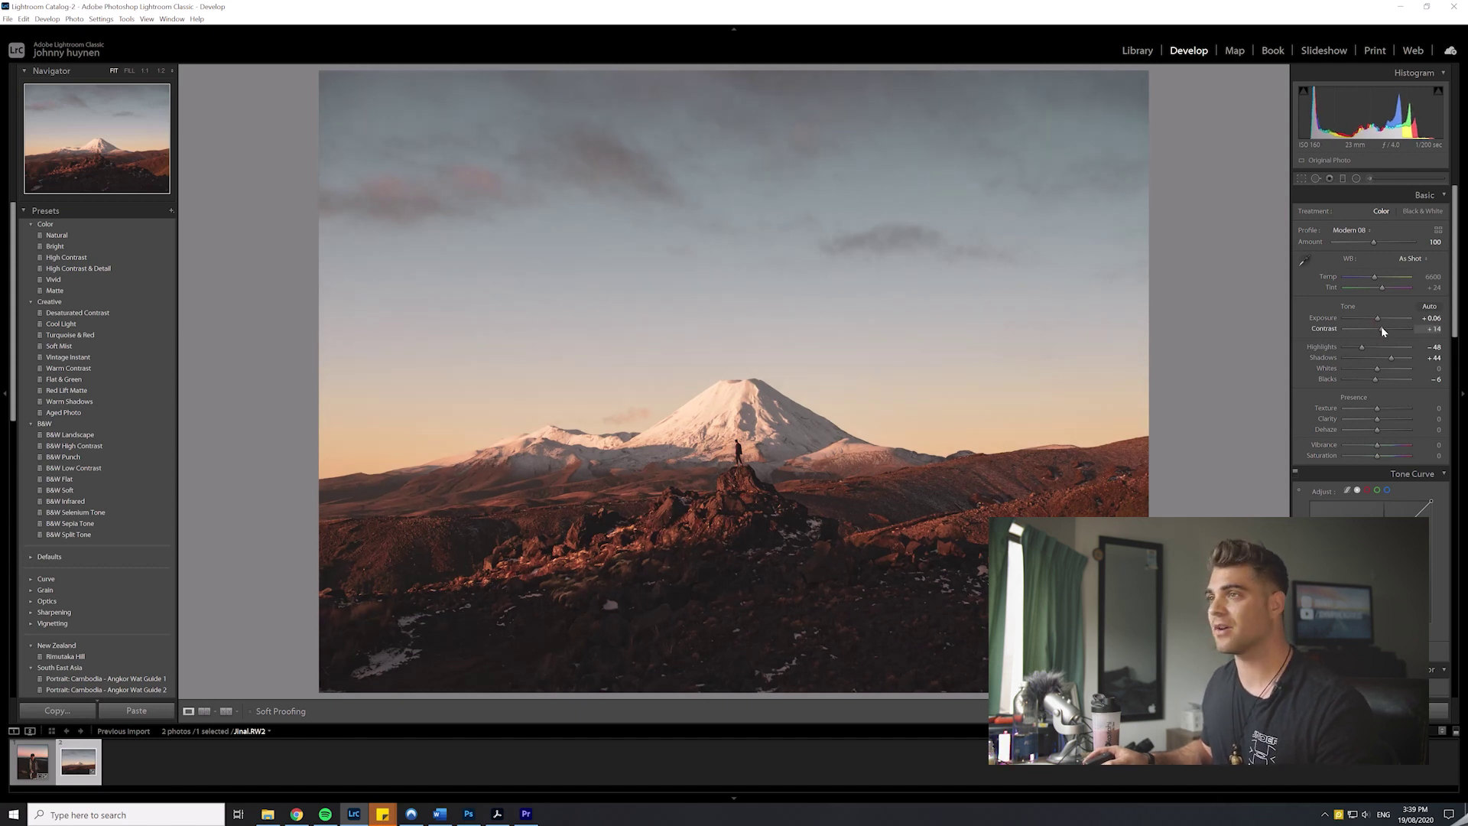
{"action": "left_click_drag", "start_coordinate": [1376, 419], "coordinate": [1383, 455]}
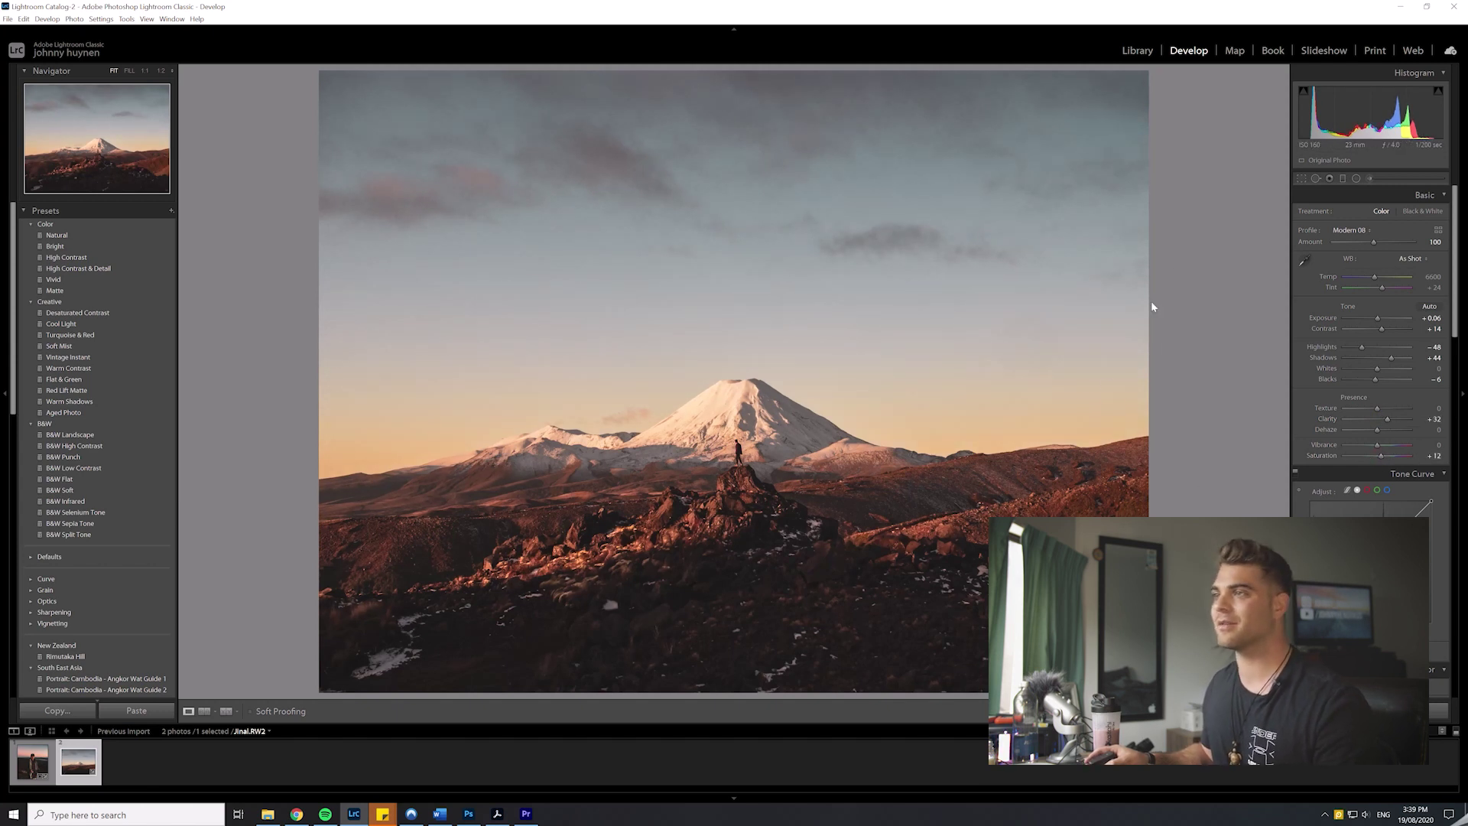
Step: Drag a graduated filter down over the sky with +1.00 exposure, +23 temp, +42 clarity, +43 saturation
{"action": "left_click", "coordinate": [1344, 179]}
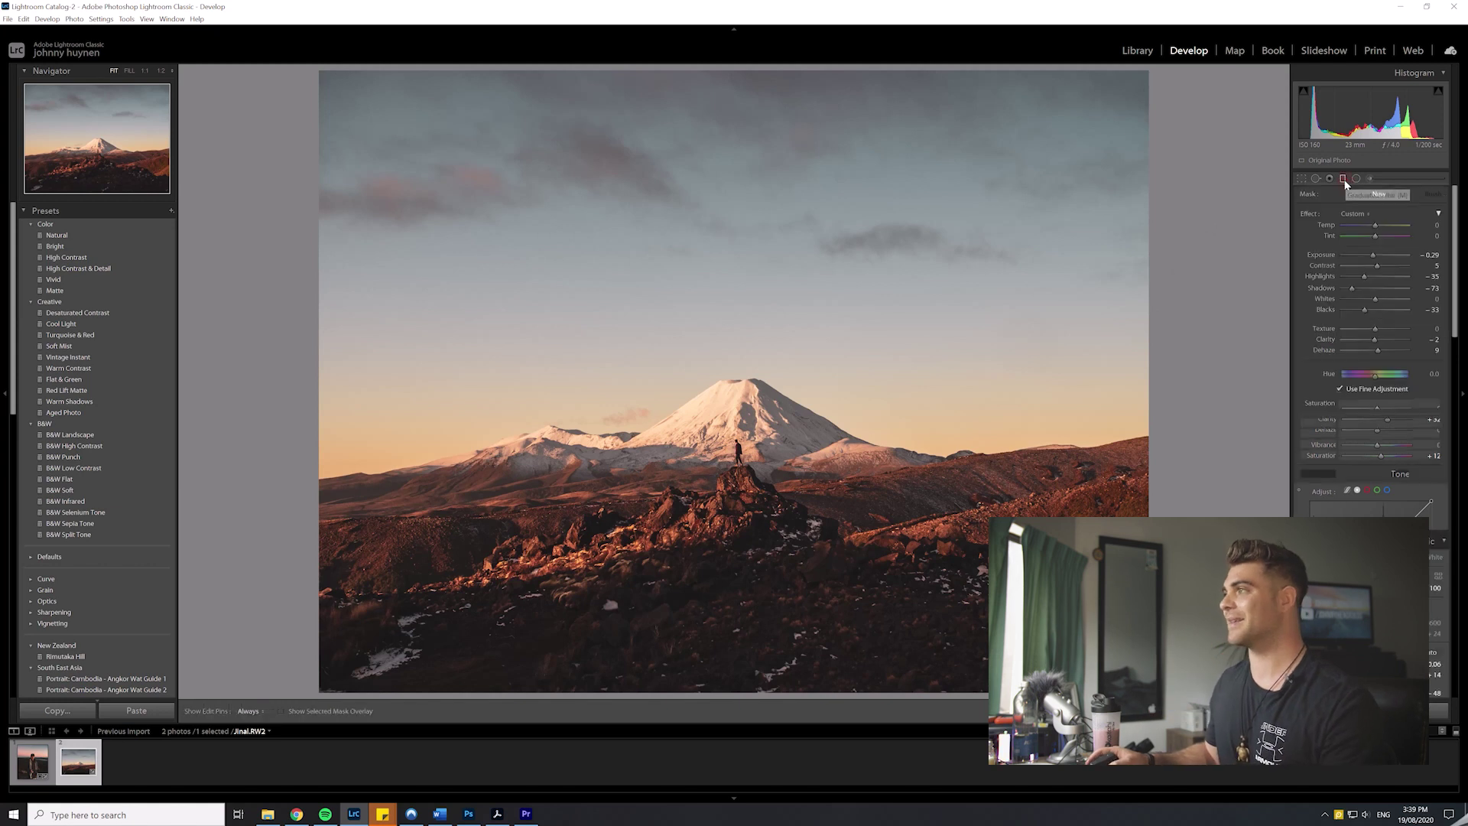
{"action": "left_click_drag", "start_coordinate": [719, 72], "coordinate": [763, 468]}
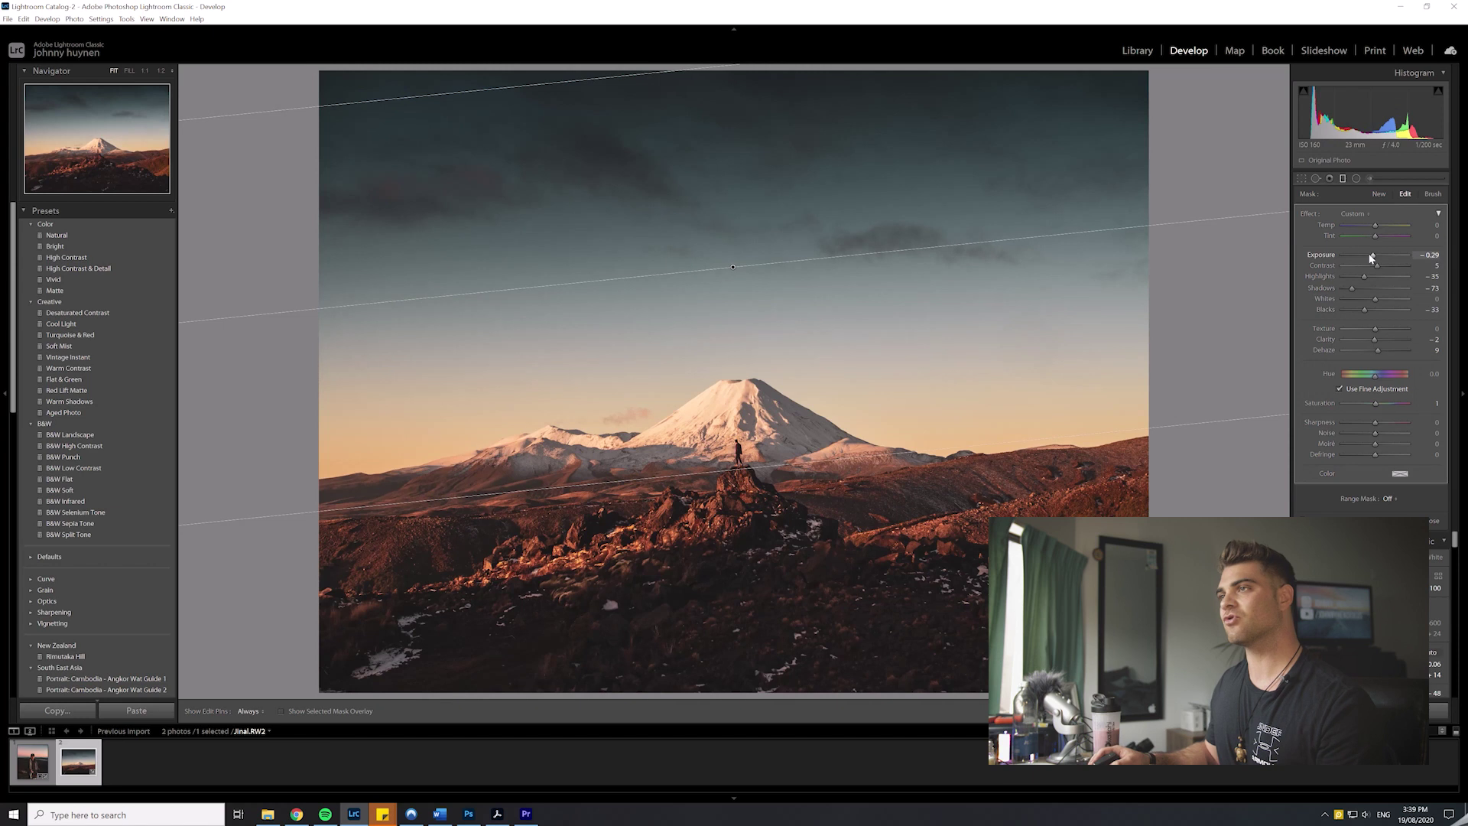
{"action": "left_click_drag", "start_coordinate": [1375, 258], "coordinate": [1384, 254]}
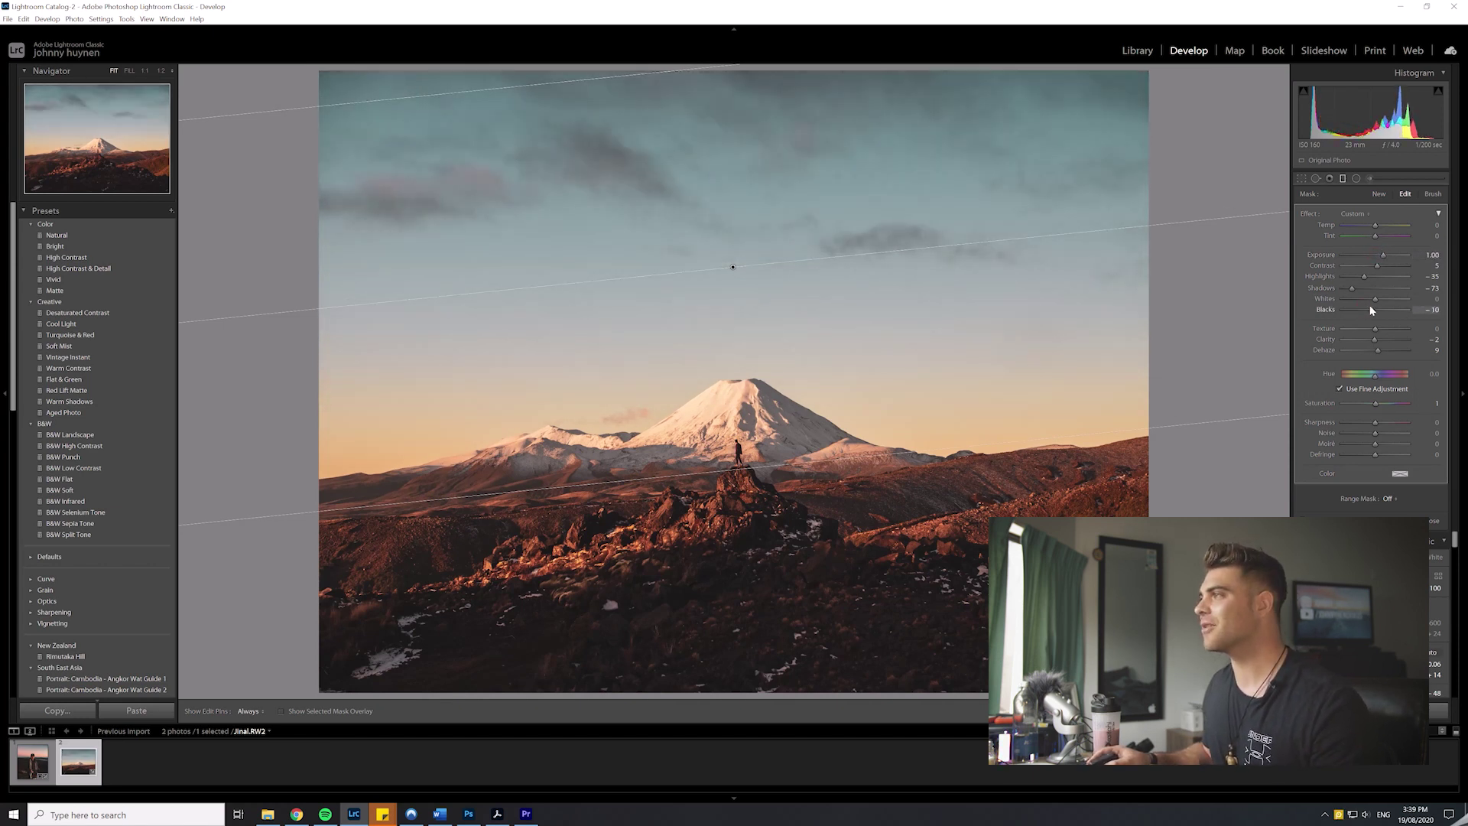
{"action": "left_click_drag", "start_coordinate": [1371, 309], "coordinate": [1391, 337]}
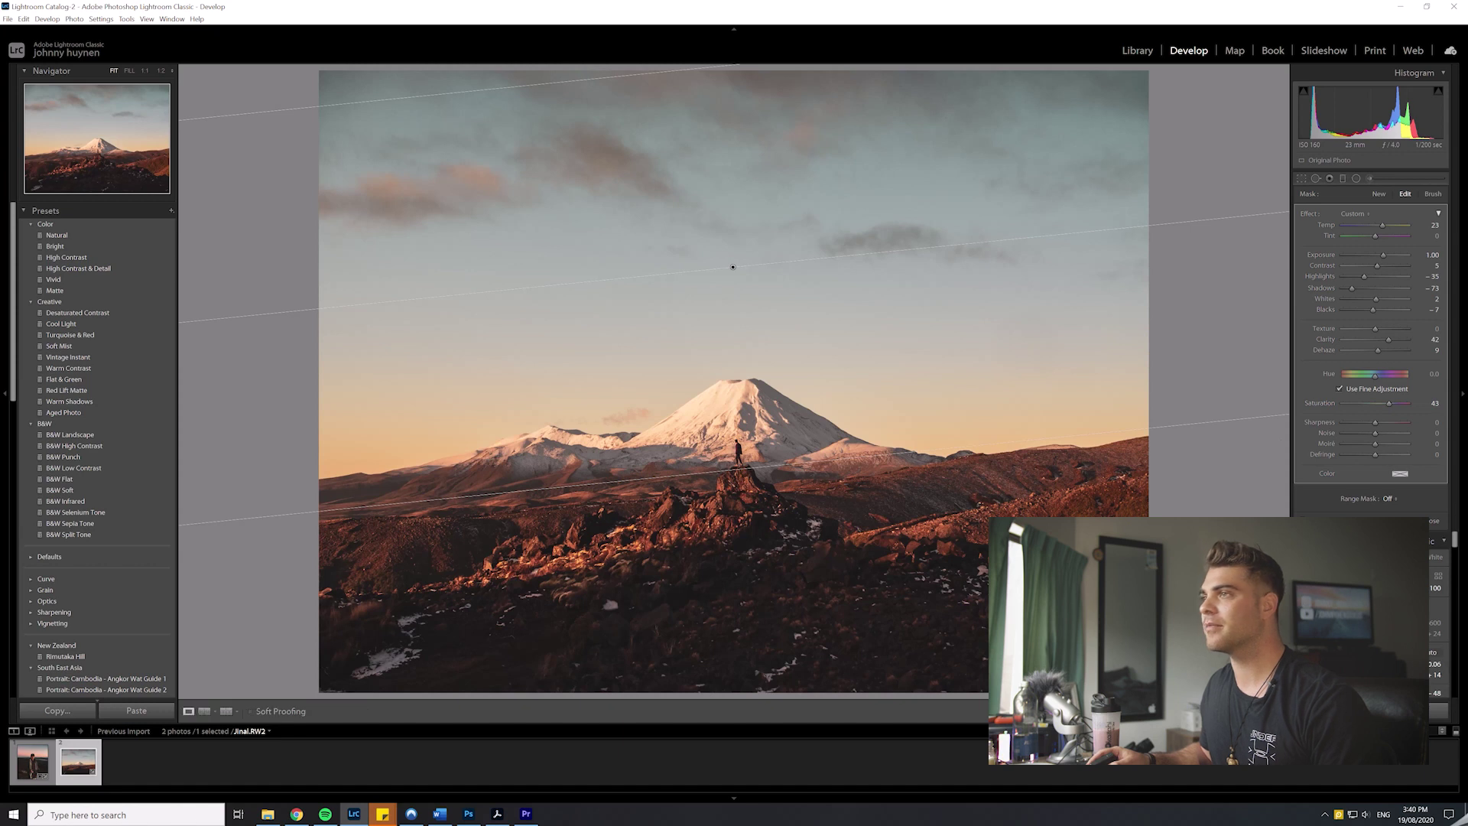
{"action": "left_click", "coordinate": [1321, 174]}
Step: Drag a graduated filter up over the rocky foreground; raise blacks and exposure, deepen shadows, lower temperature and contrast
{"action": "left_click", "coordinate": [1343, 179]}
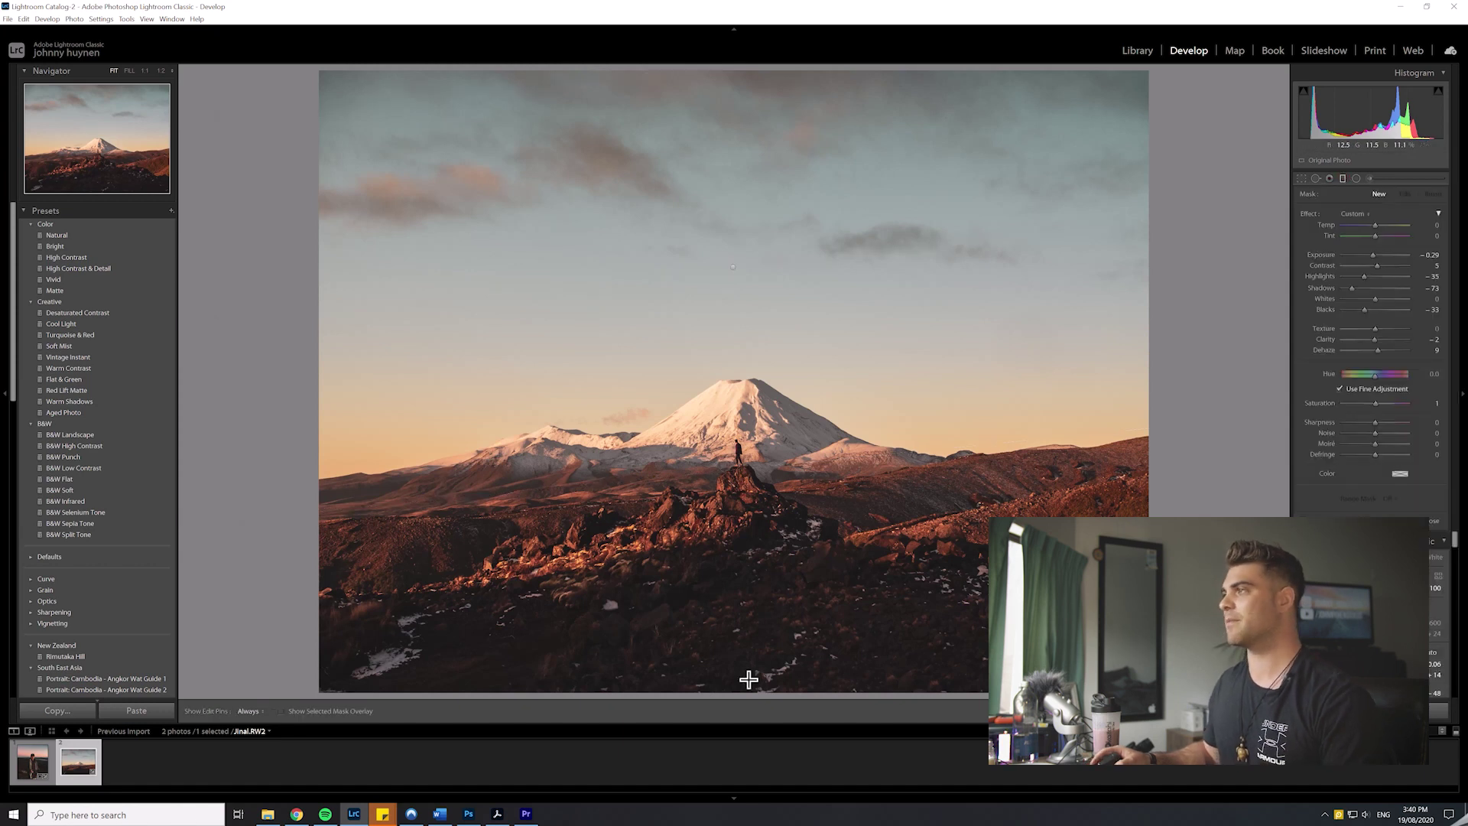
{"action": "left_click_drag", "start_coordinate": [732, 701], "coordinate": [692, 401]}
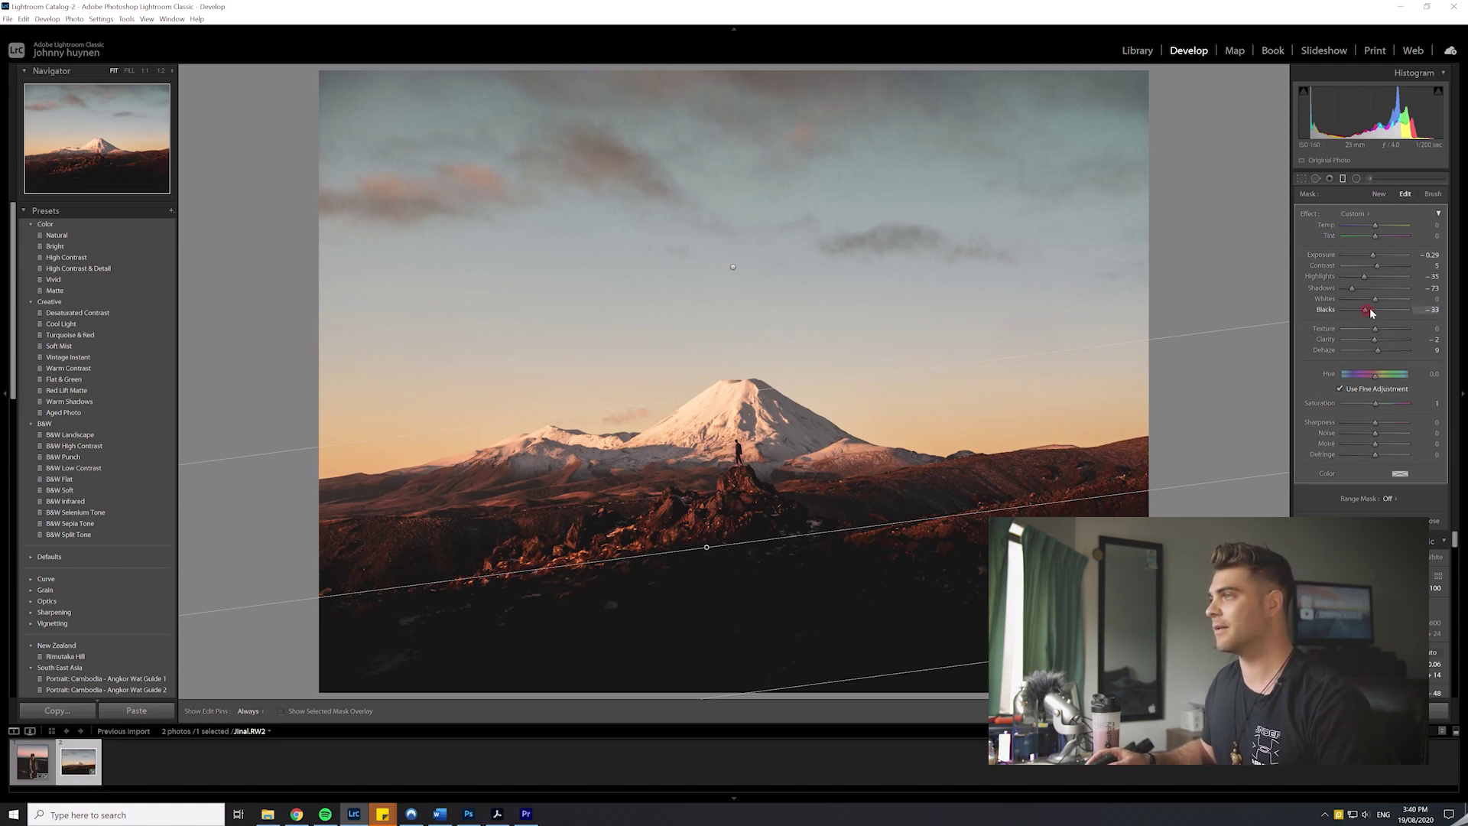
{"action": "left_click_drag", "start_coordinate": [1368, 309], "coordinate": [1383, 310]}
{"action": "left_click_drag", "start_coordinate": [1384, 254], "coordinate": [1391, 256]}
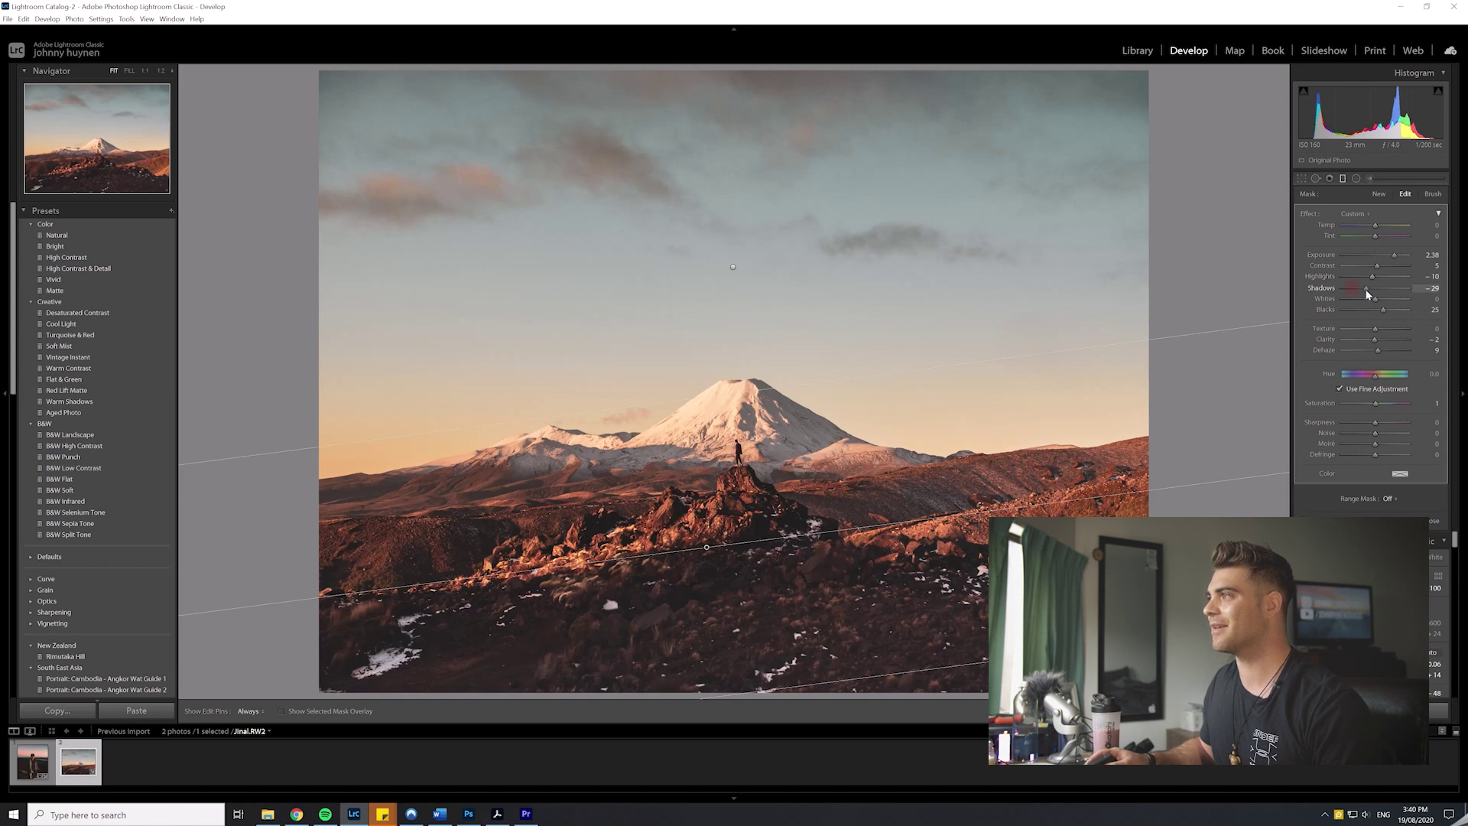
{"action": "left_click_drag", "start_coordinate": [1365, 289], "coordinate": [1356, 293]}
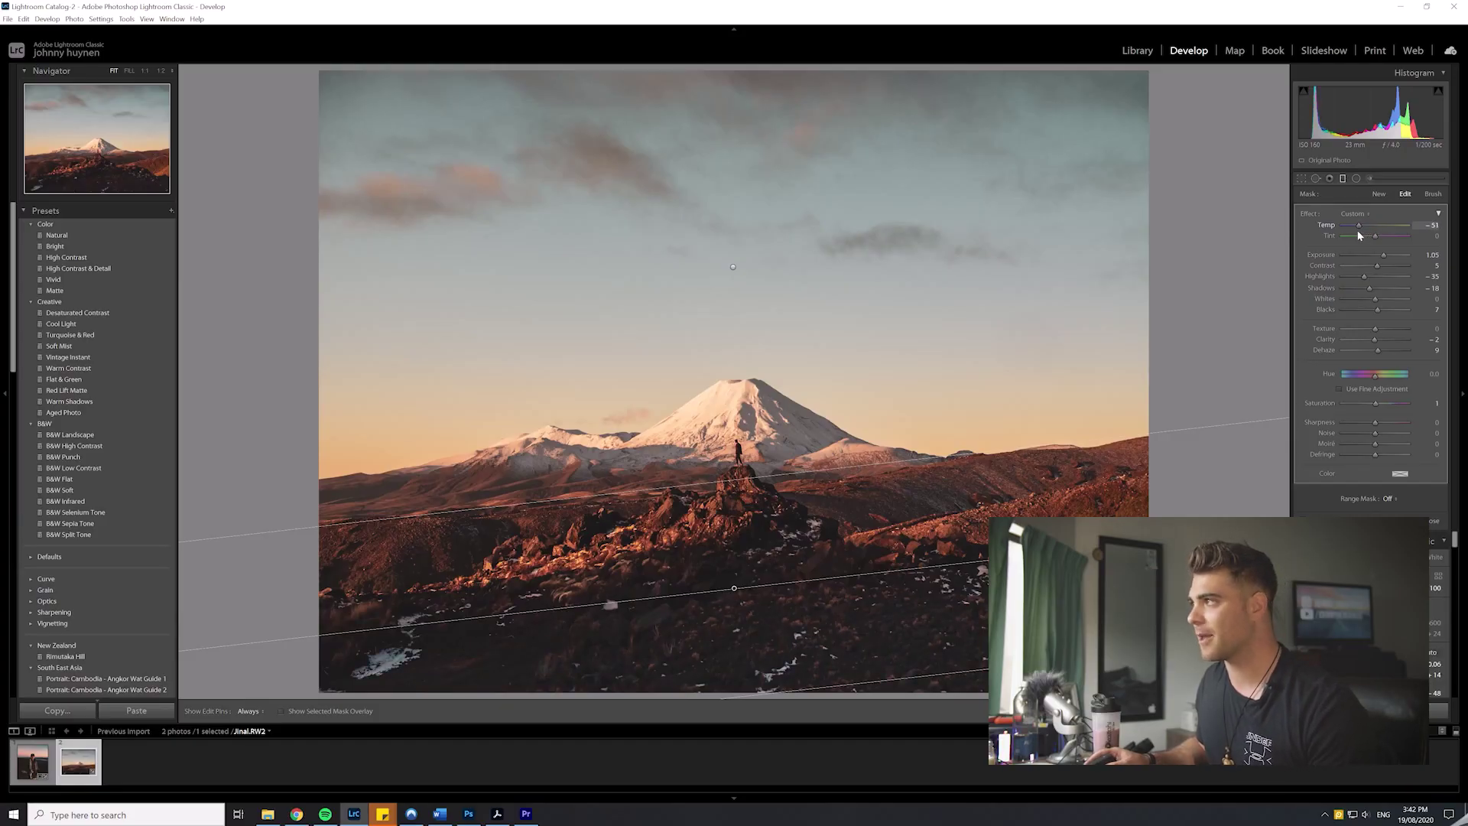
{"action": "key", "text": "Down"}
{"action": "key", "text": "Down"}
{"action": "key", "text": "Down"}
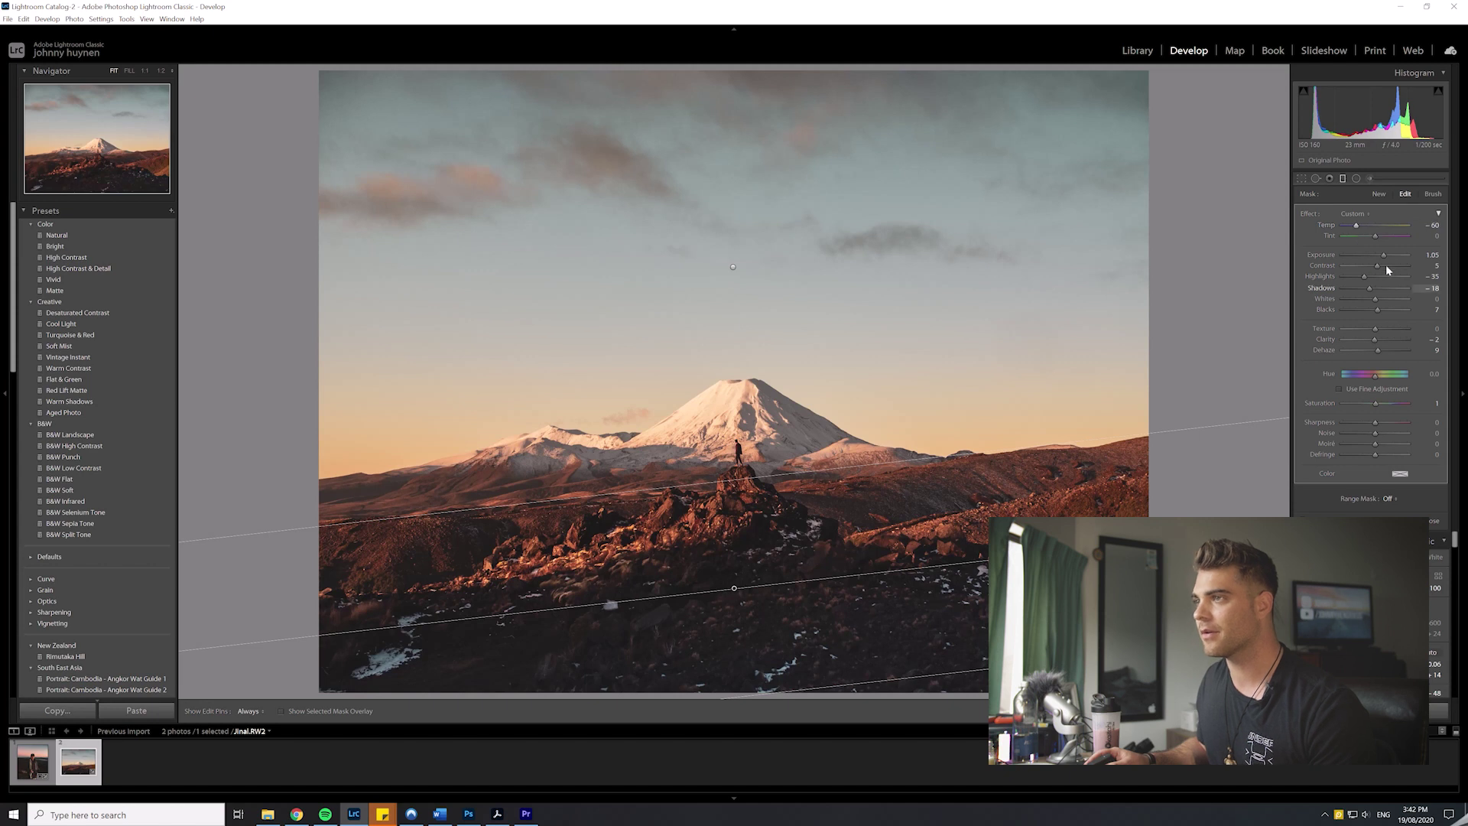
{"action": "key", "text": "Down"}
{"action": "key", "text": "Down"}
{"action": "key", "text": "Down"}
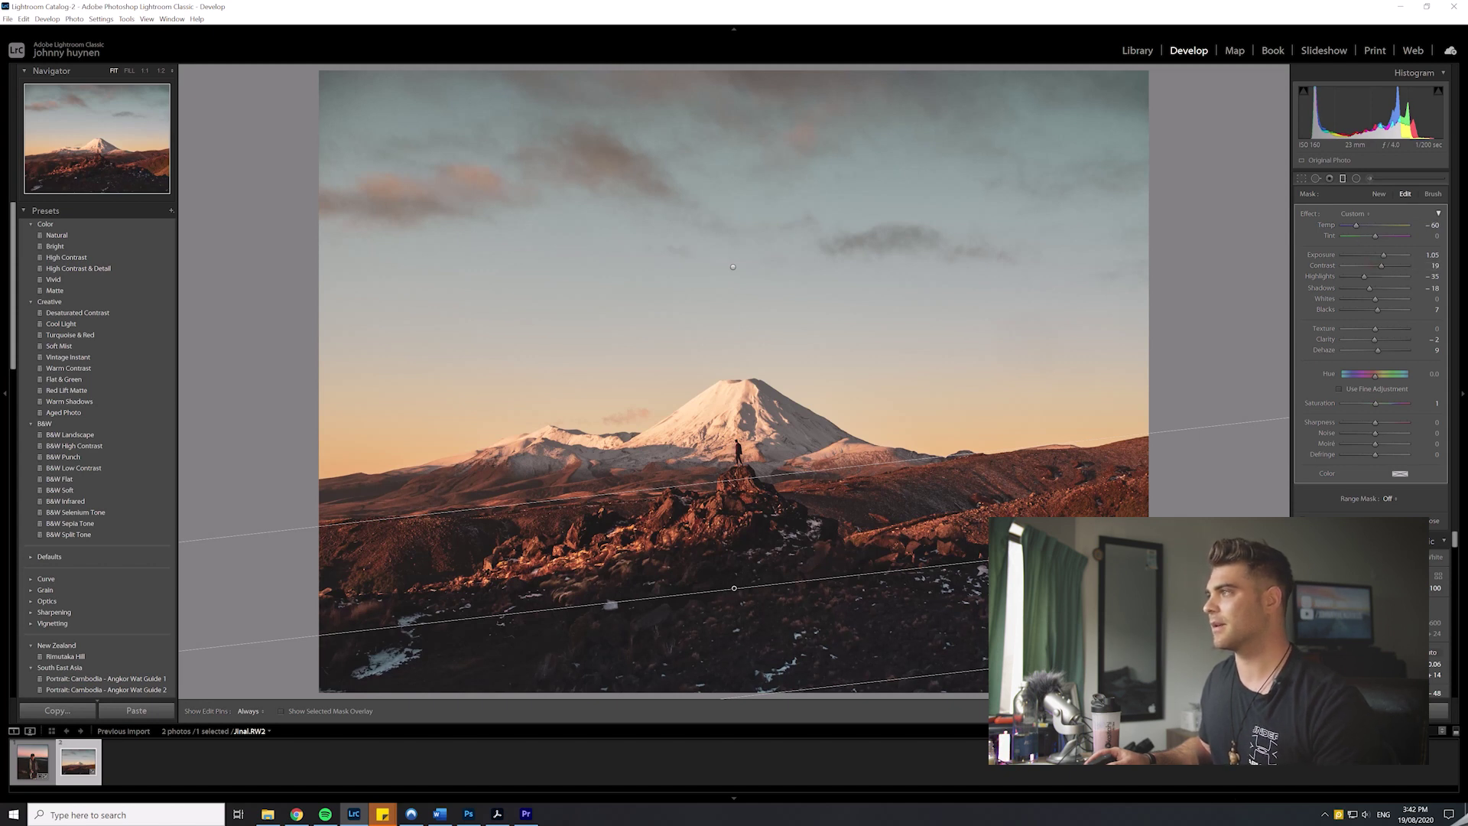
{"action": "key", "text": "m"}
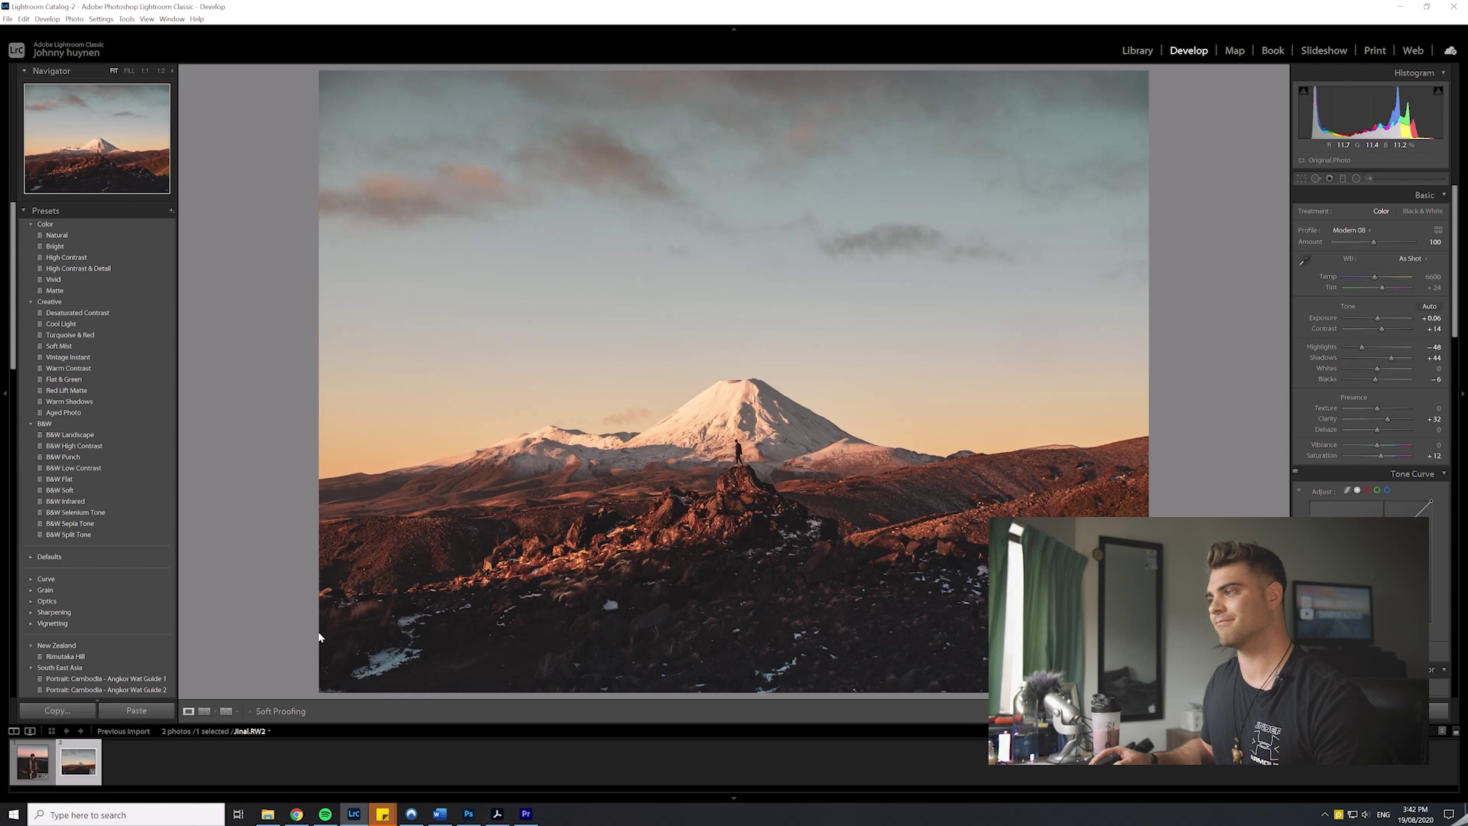
Step: Show the mountain photo in Before & After view and raise Vibrance
{"action": "left_click", "coordinate": [225, 711]}
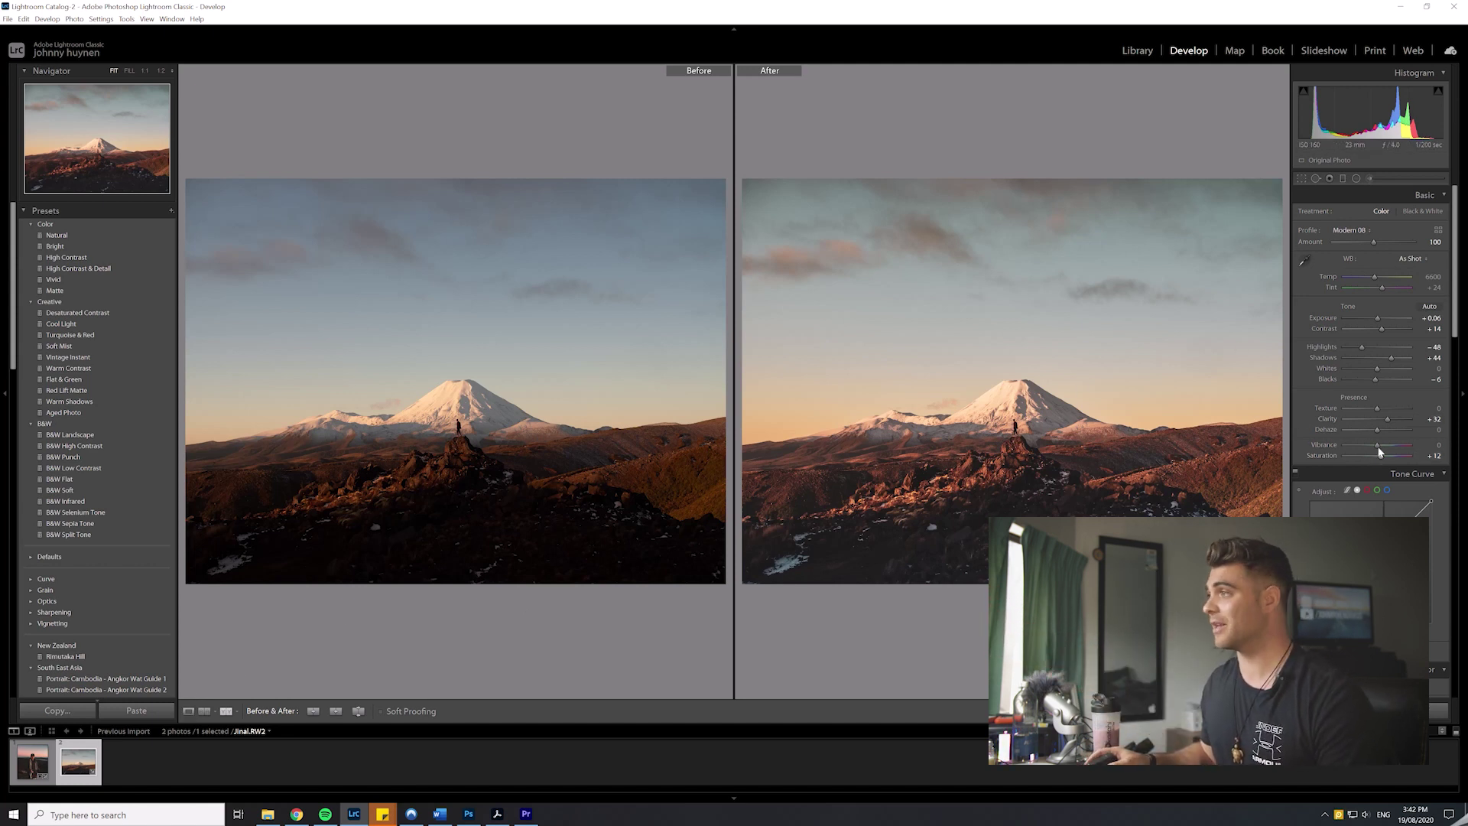
{"action": "left_click_drag", "start_coordinate": [1376, 446], "coordinate": [1379, 443]}
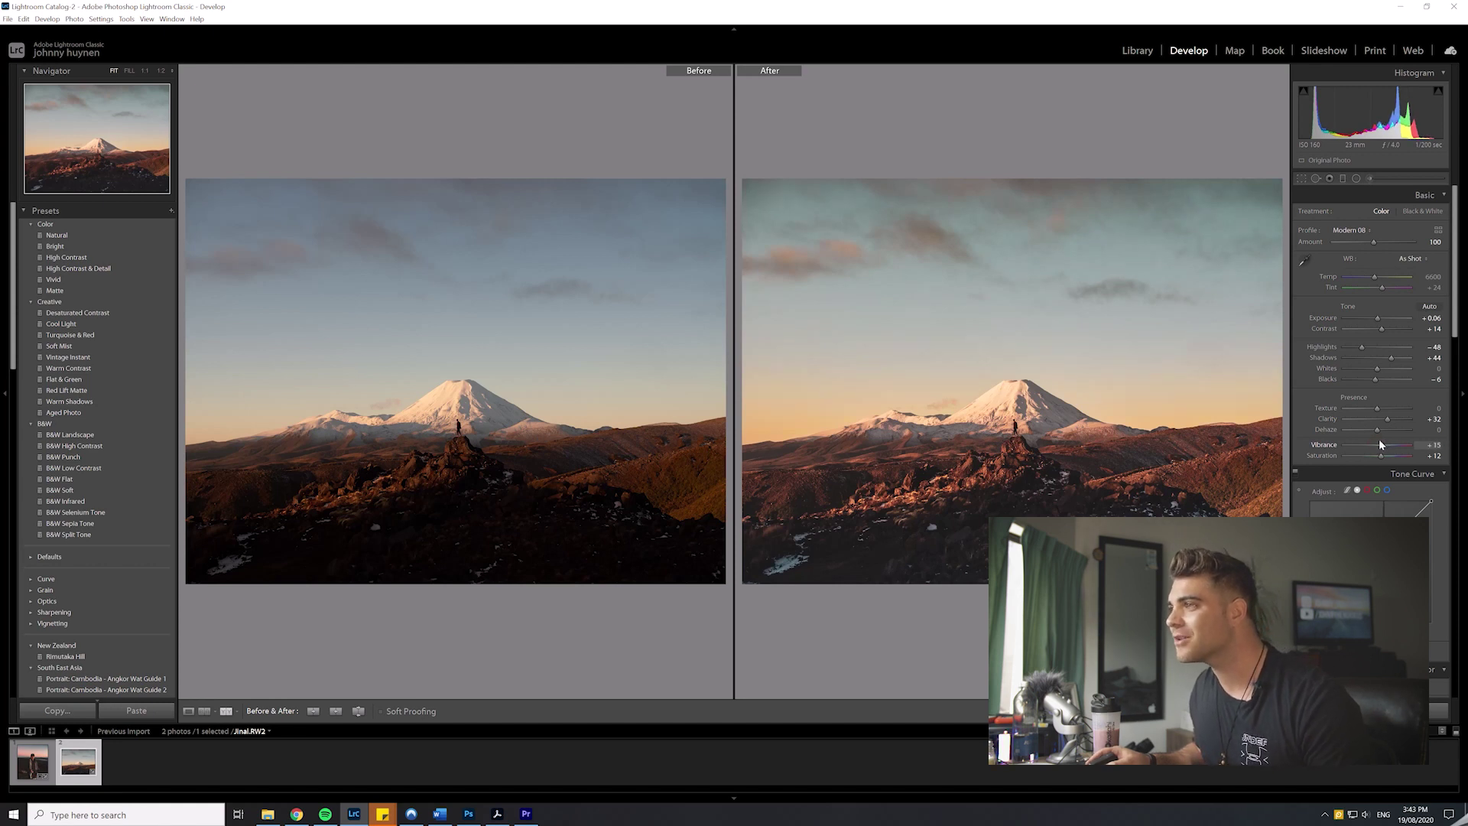